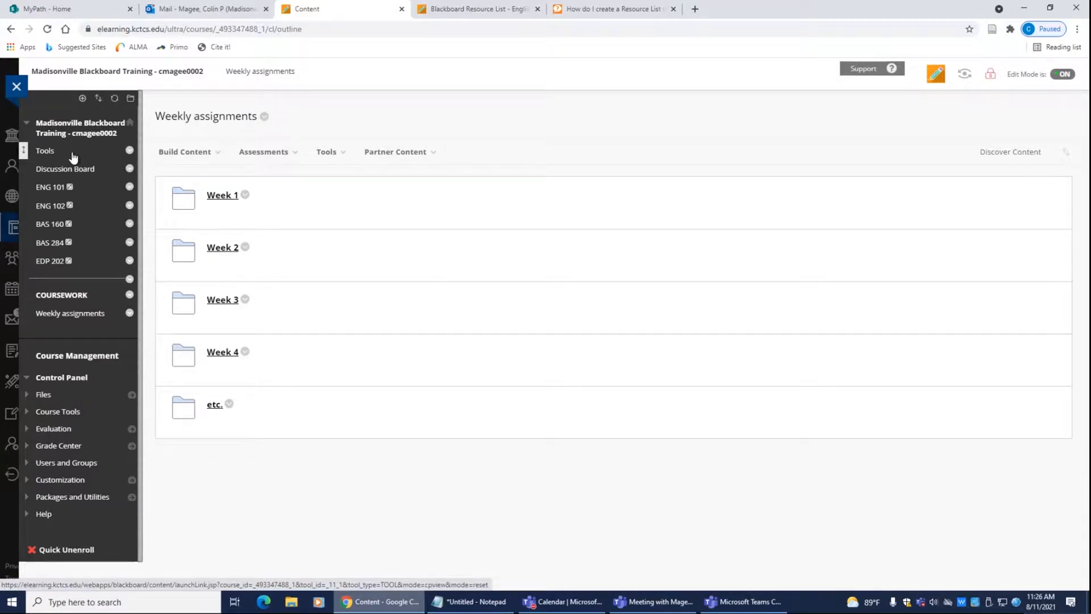
Step: Add a course-menu tool link named 'Resource List' of type Resource List - Madisonville, available to users
left_click(82, 99)
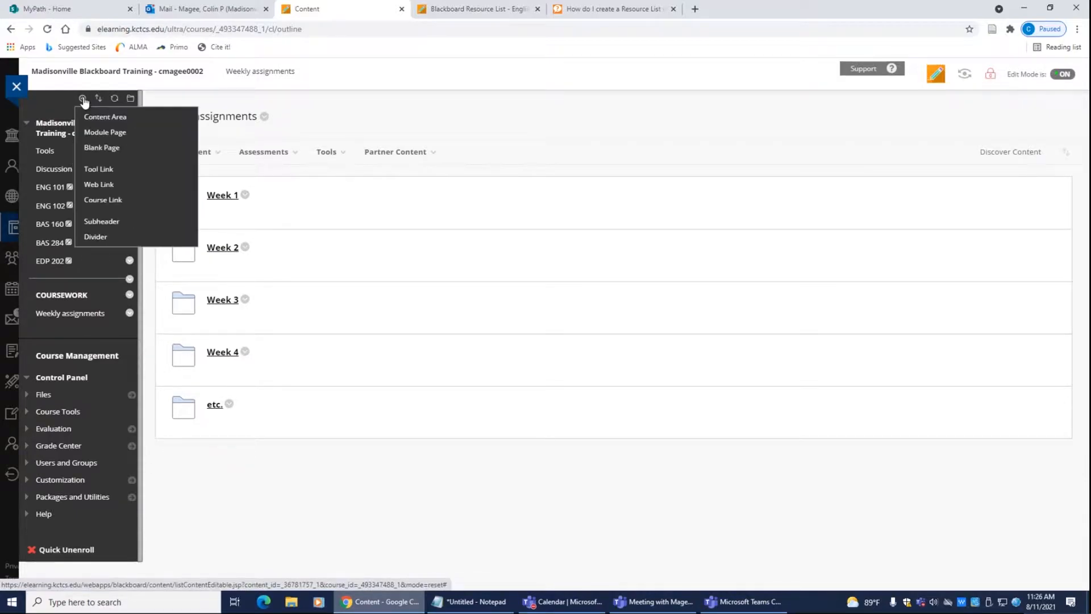
left_click(98, 170)
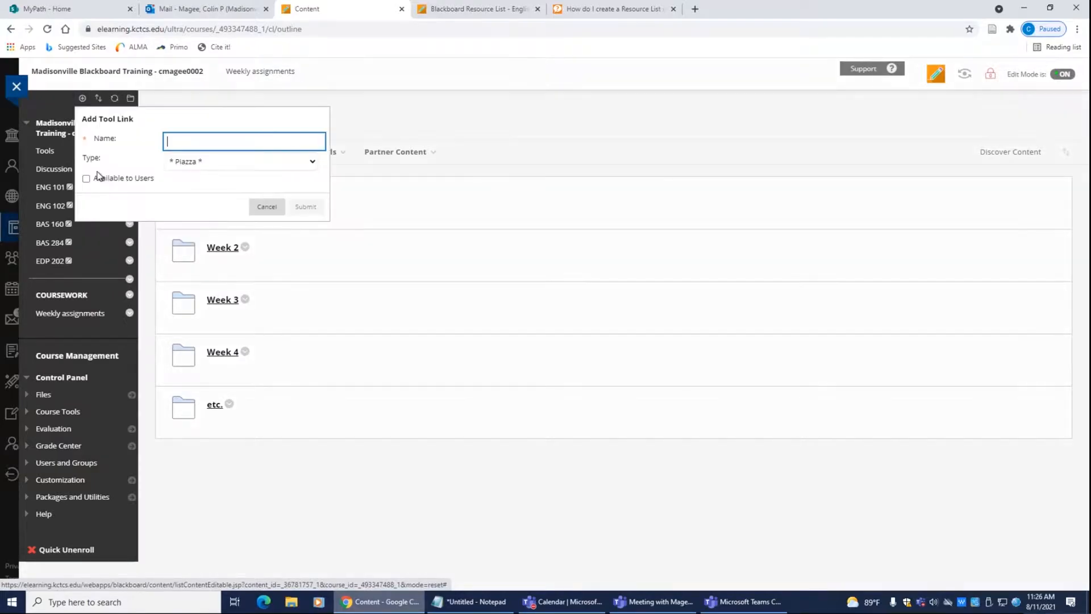
left_click(312, 162)
scroll(302, 304, "down", 10)
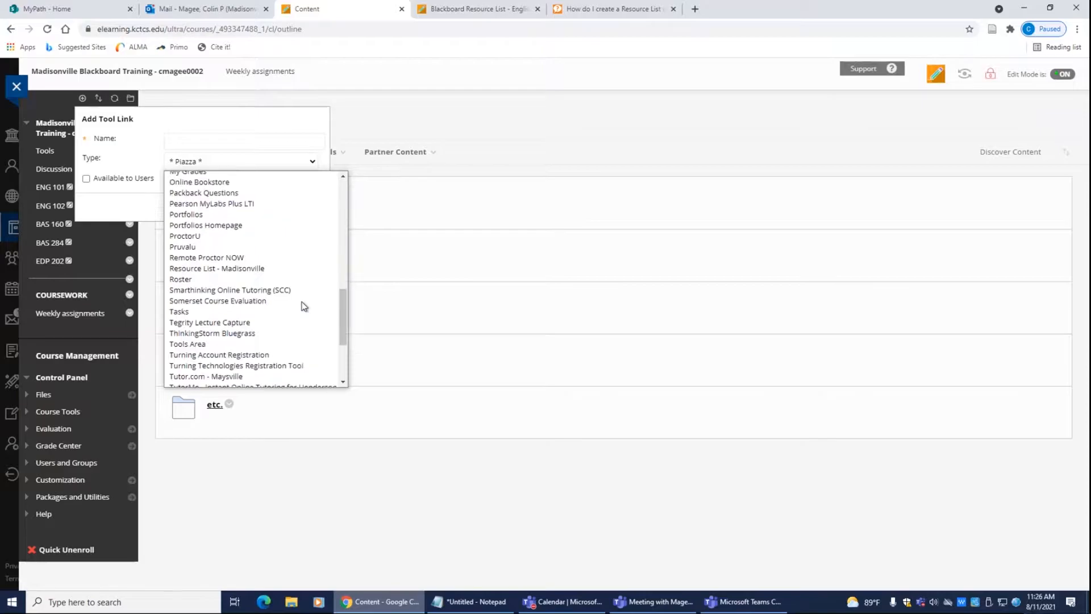
scroll(304, 307, "down", 1)
left_click(262, 231)
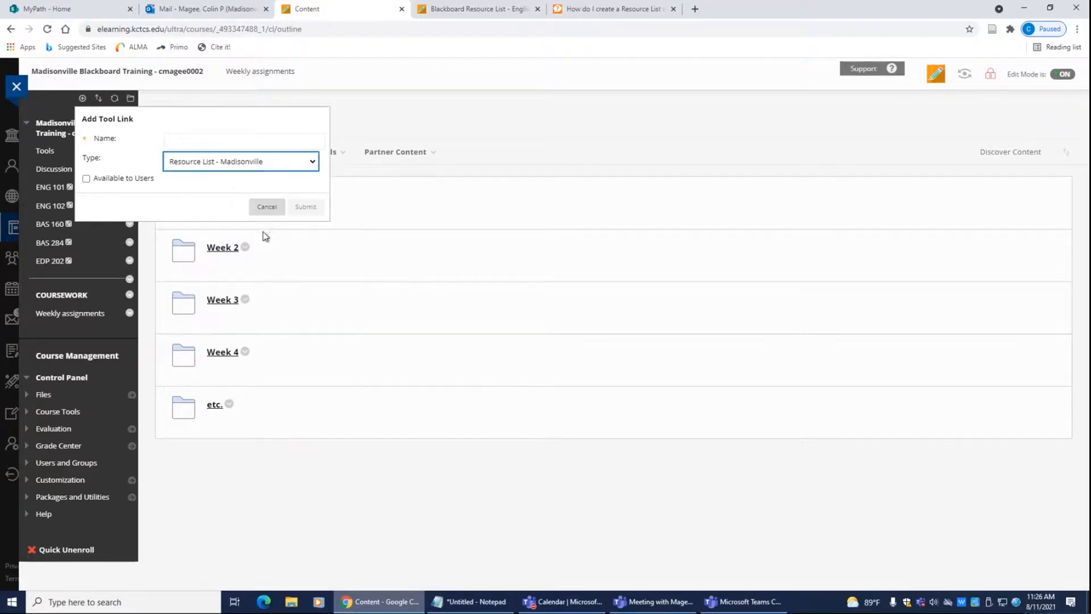
left_click(220, 138)
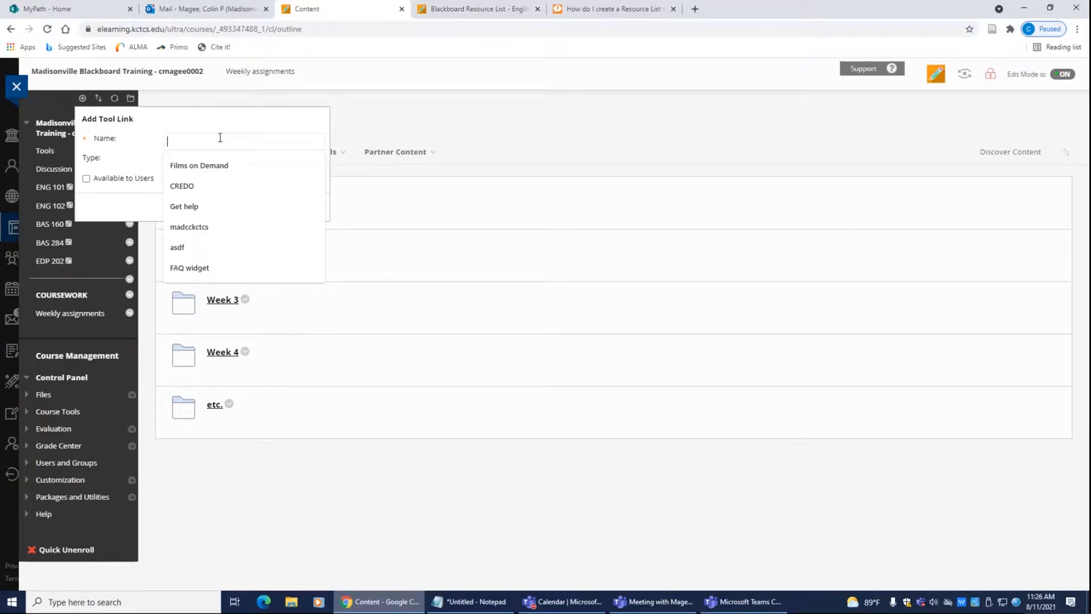
type("Resource List")
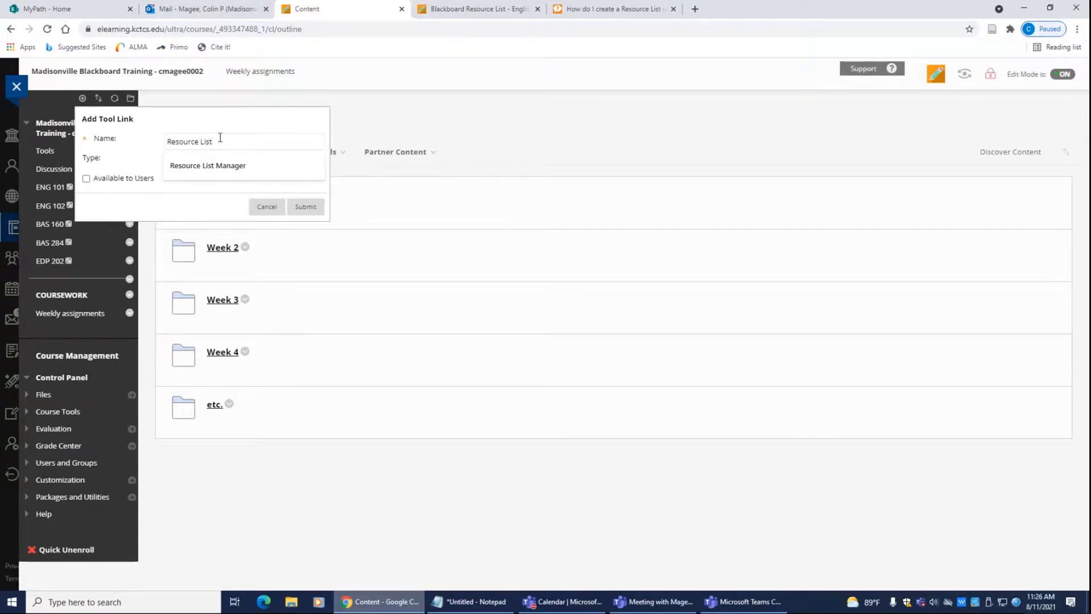
left_click(126, 178)
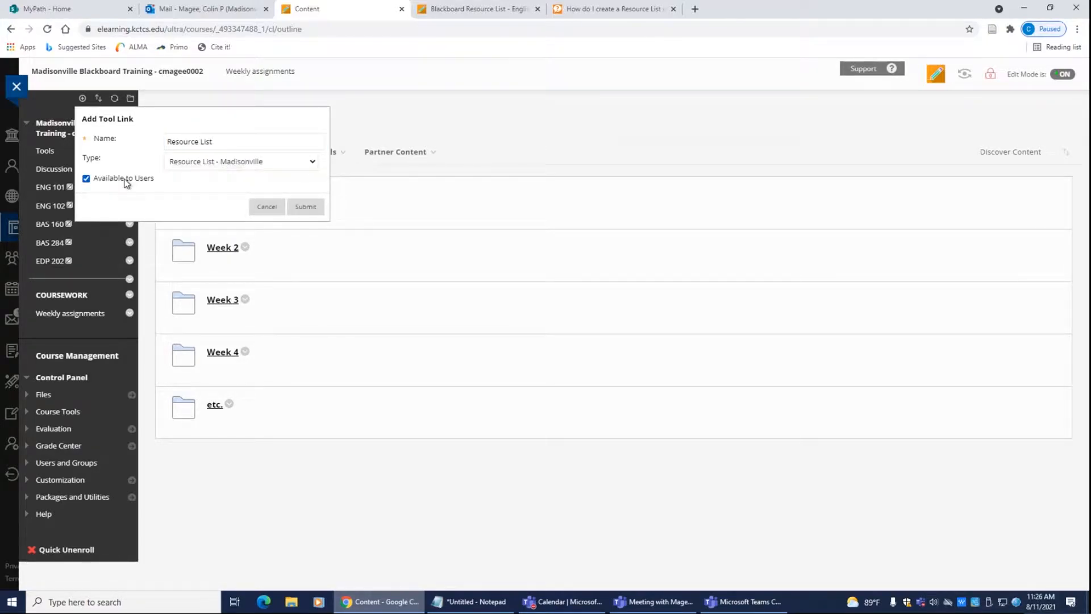
left_click(305, 207)
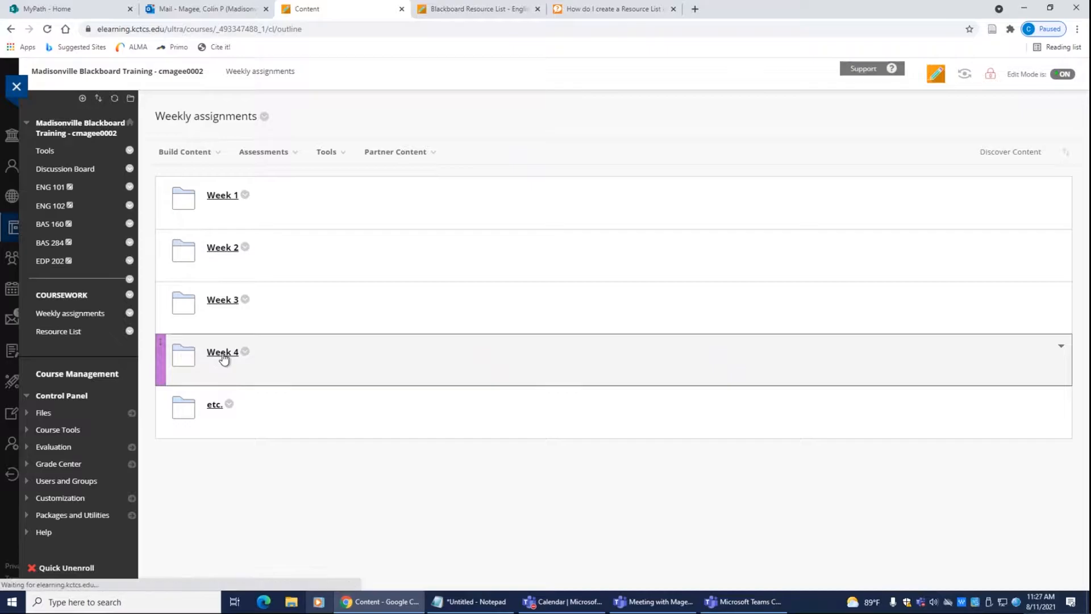
Step: In the Week 4 folder, create a link to the Resource List - Madisonville tool
left_click(223, 354)
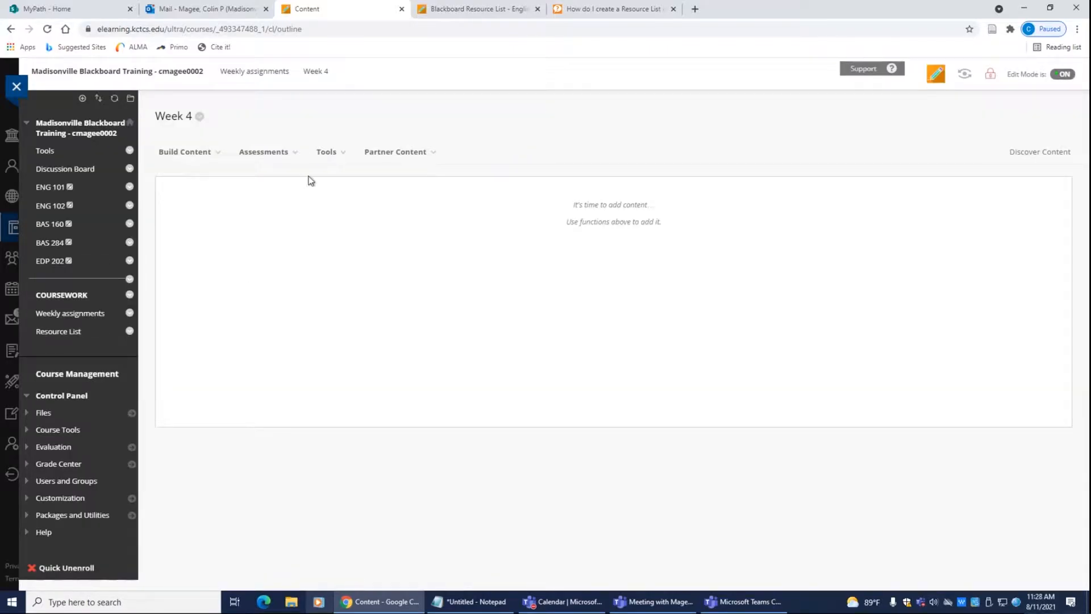
left_click(325, 155)
scroll(377, 336, "down", 1)
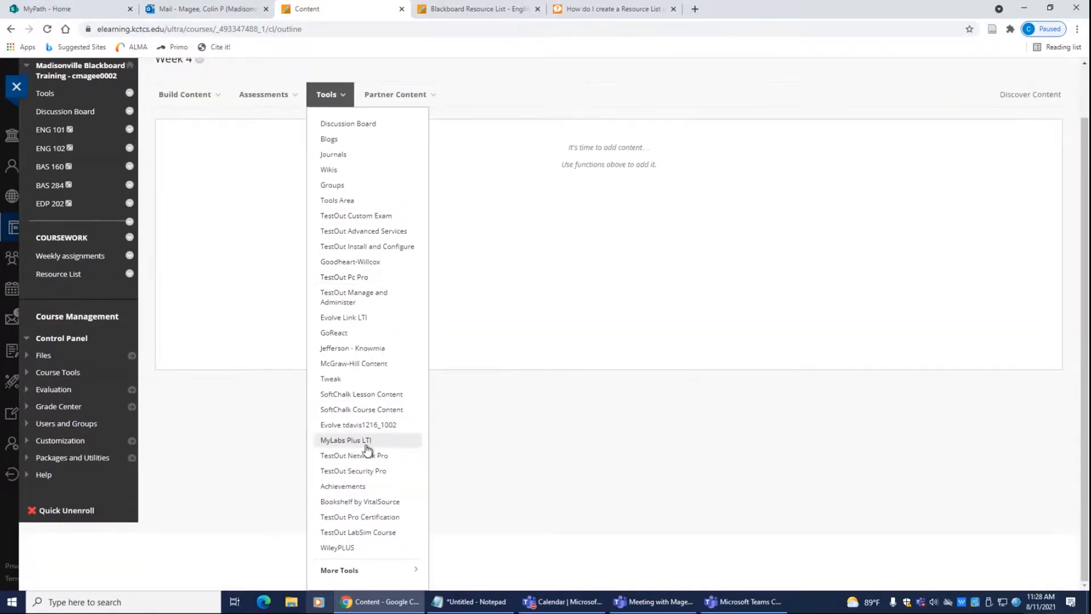
left_click(355, 572)
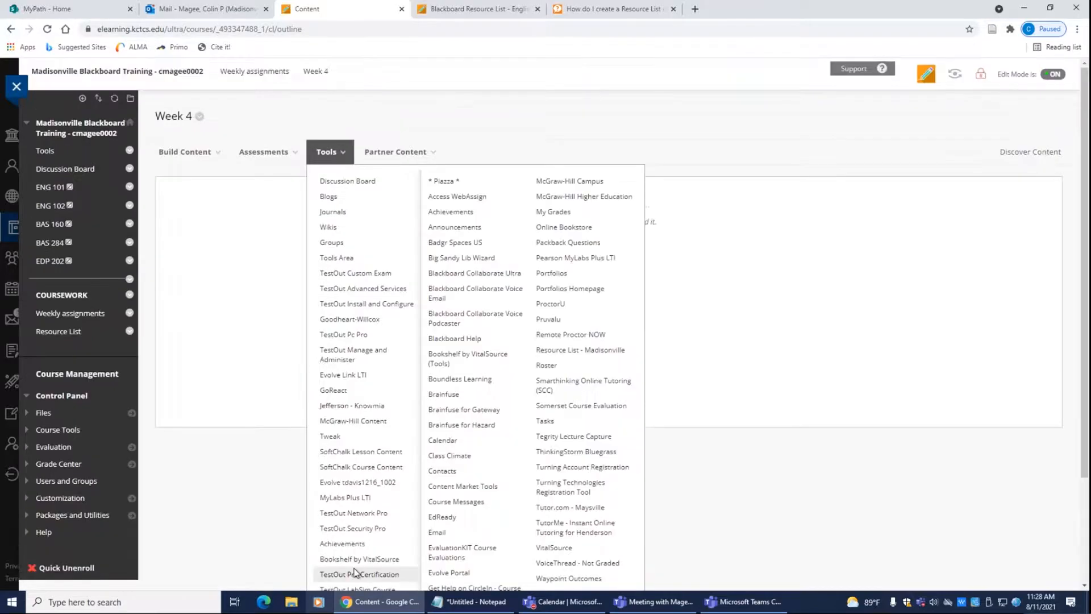
scroll(455, 438, "down", 2)
scroll(579, 284, "up", 1)
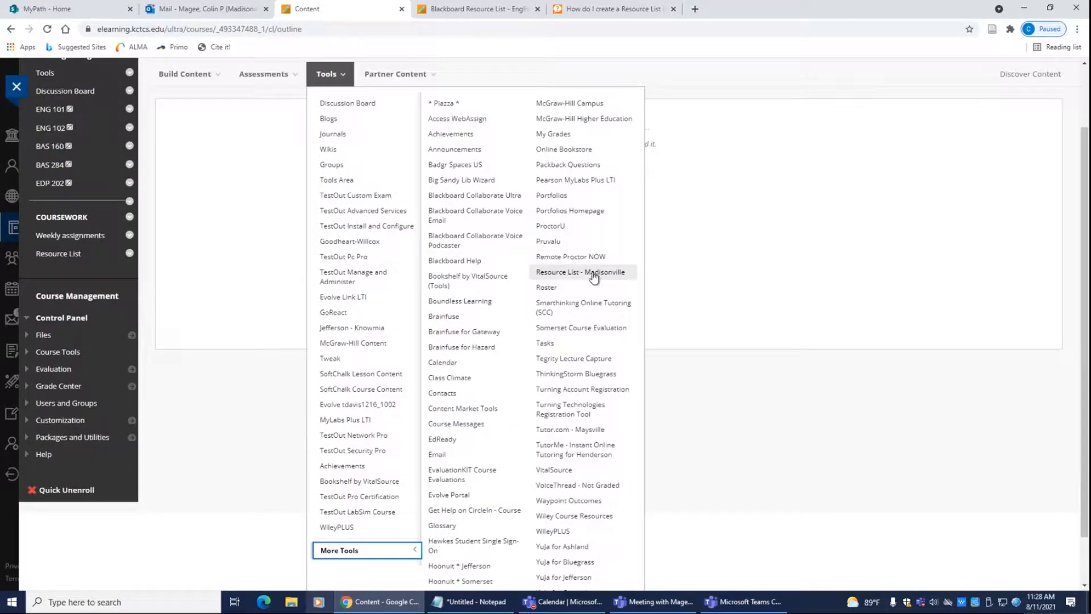
left_click(575, 273)
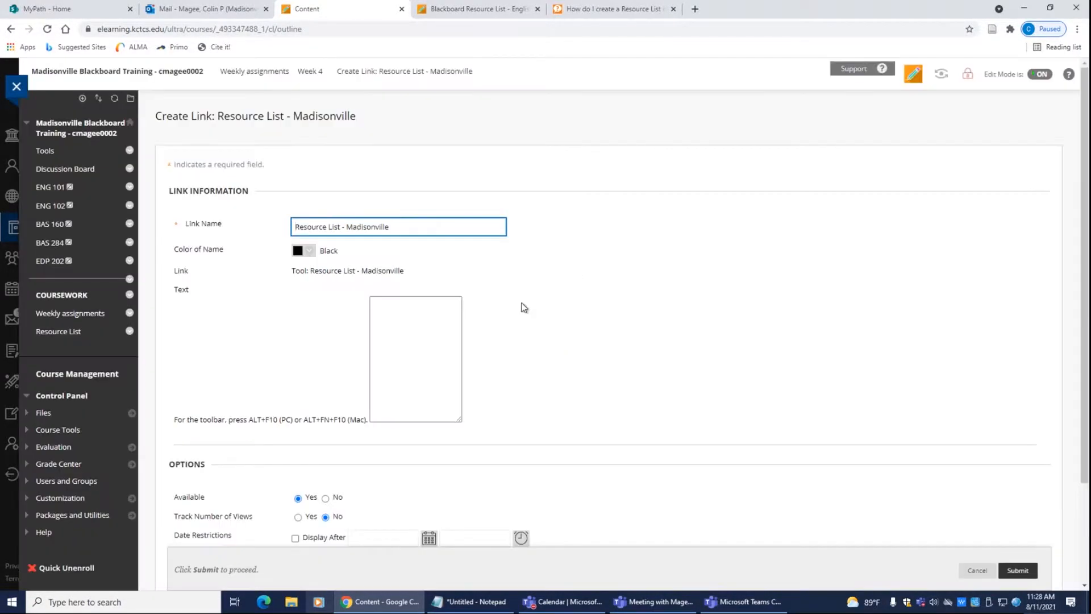
Step: Shorten the link name to 'Resource List' and submit it
left_click_drag(343, 226, 500, 239)
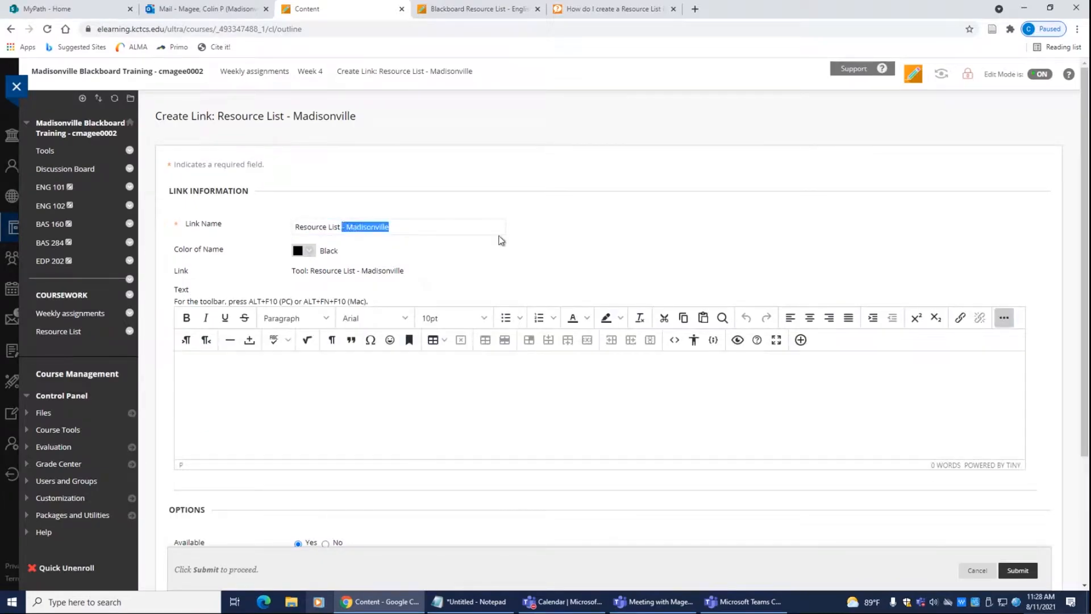
key("BackSpace")
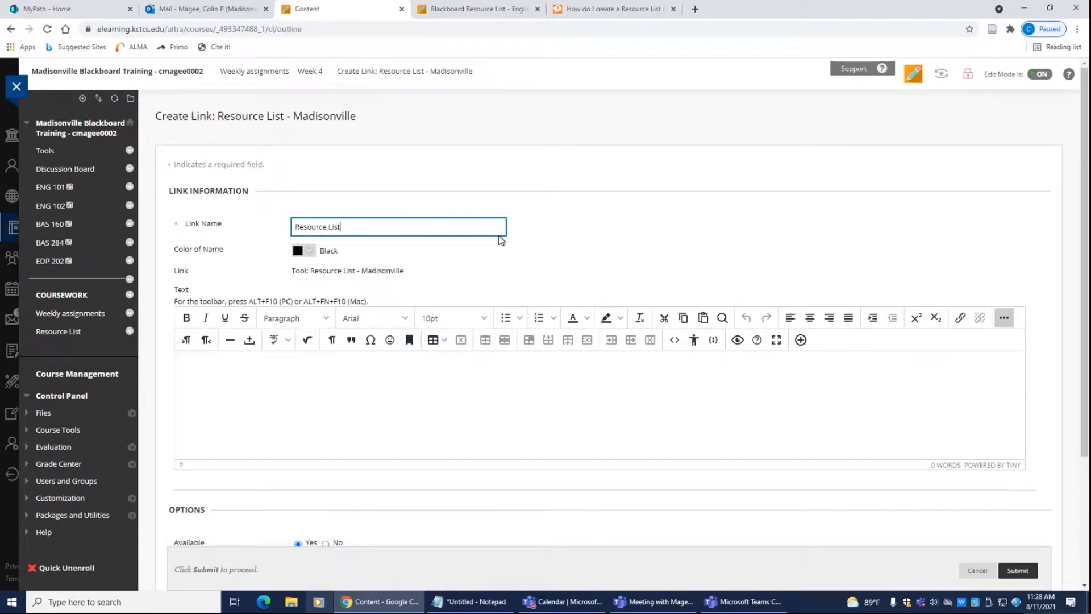
scroll(589, 231, "down", 3)
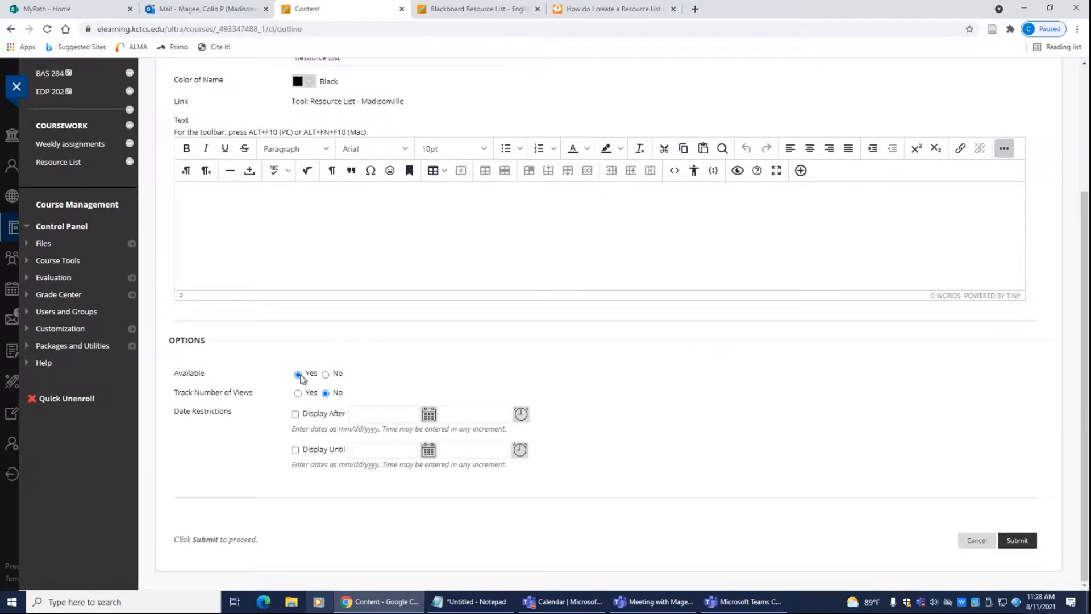
left_click(1018, 540)
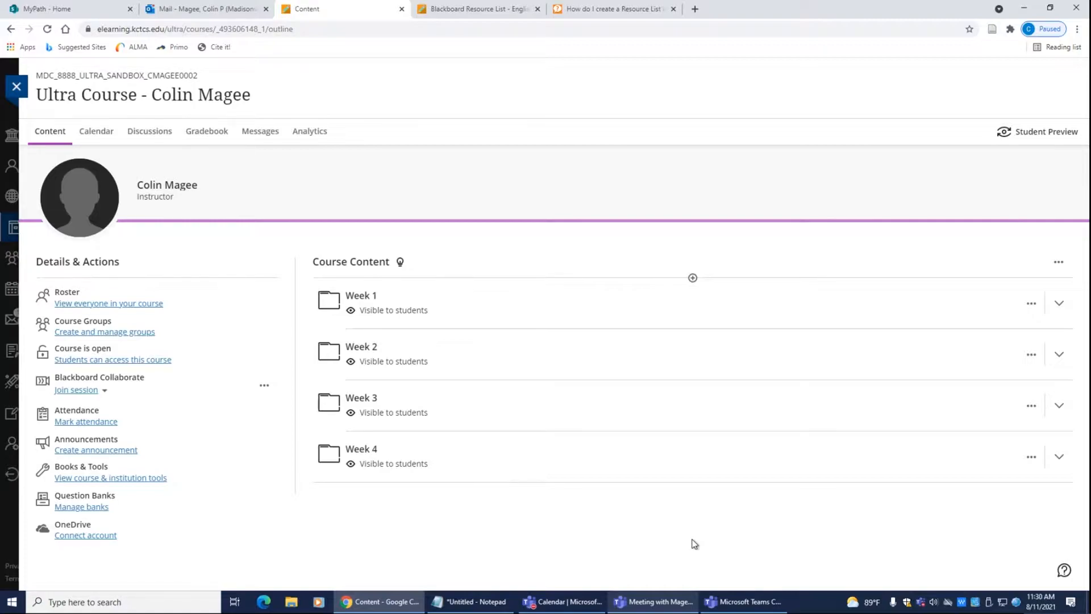
Step: Add Resource List - Madisonville from the course and institution tools to the course content
left_click(95, 478)
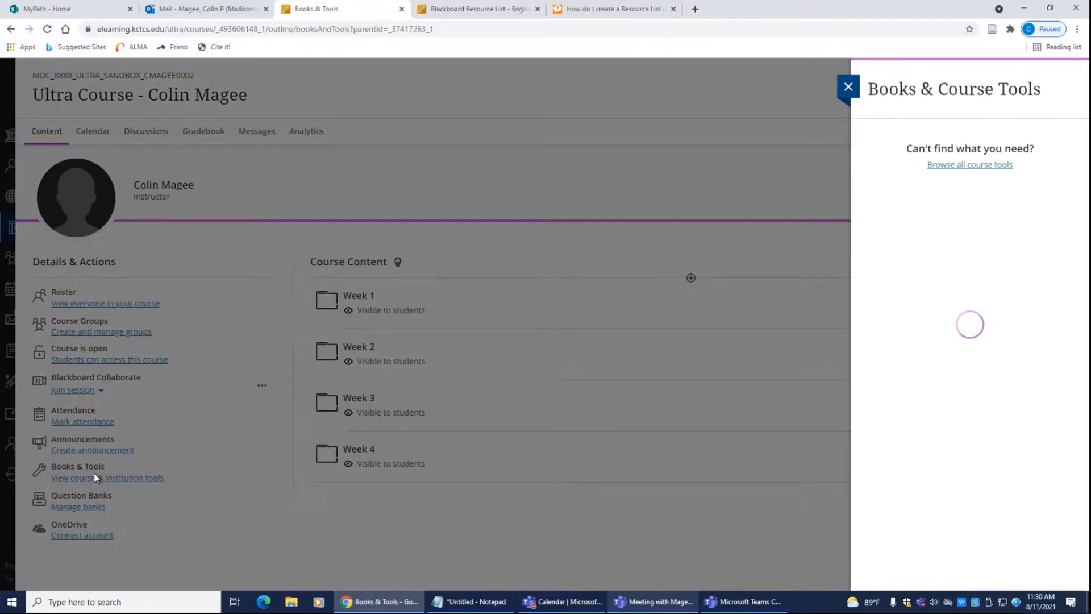
scroll(1011, 290, "down", 10)
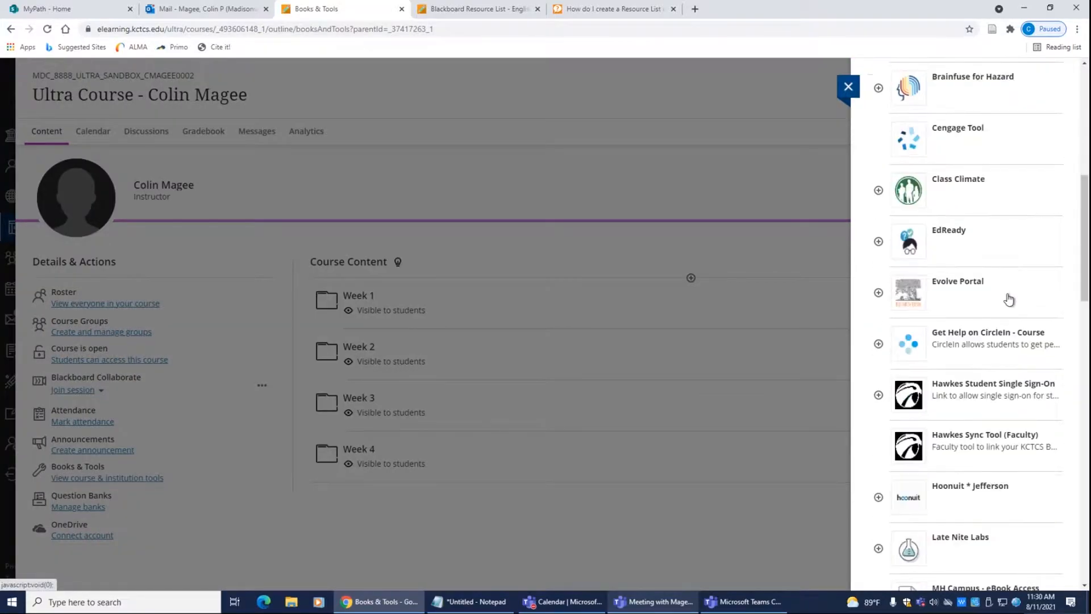
scroll(1009, 298, "down", 9)
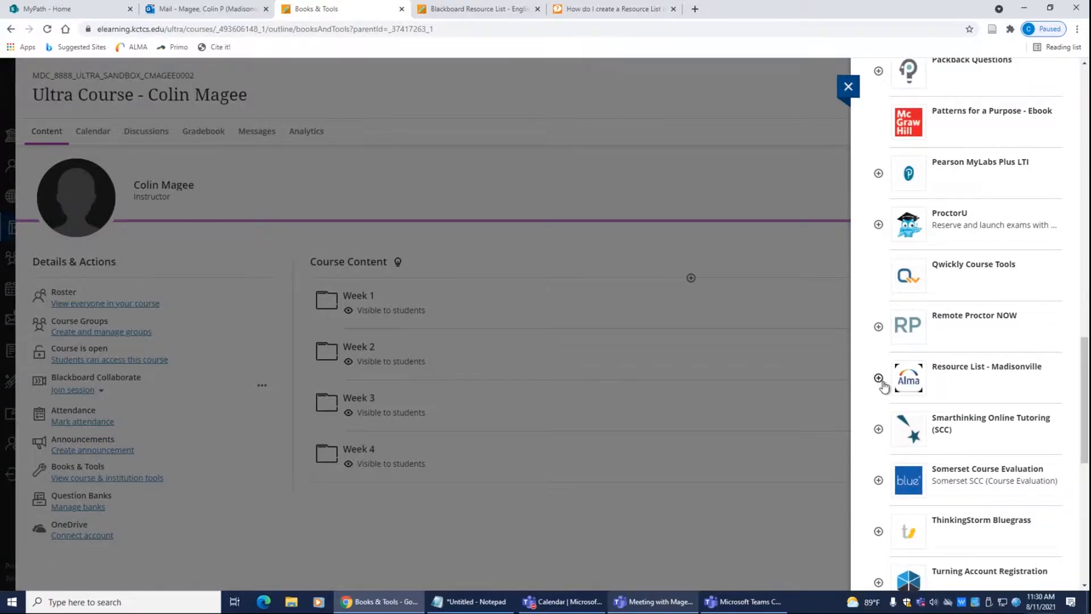
left_click(878, 381)
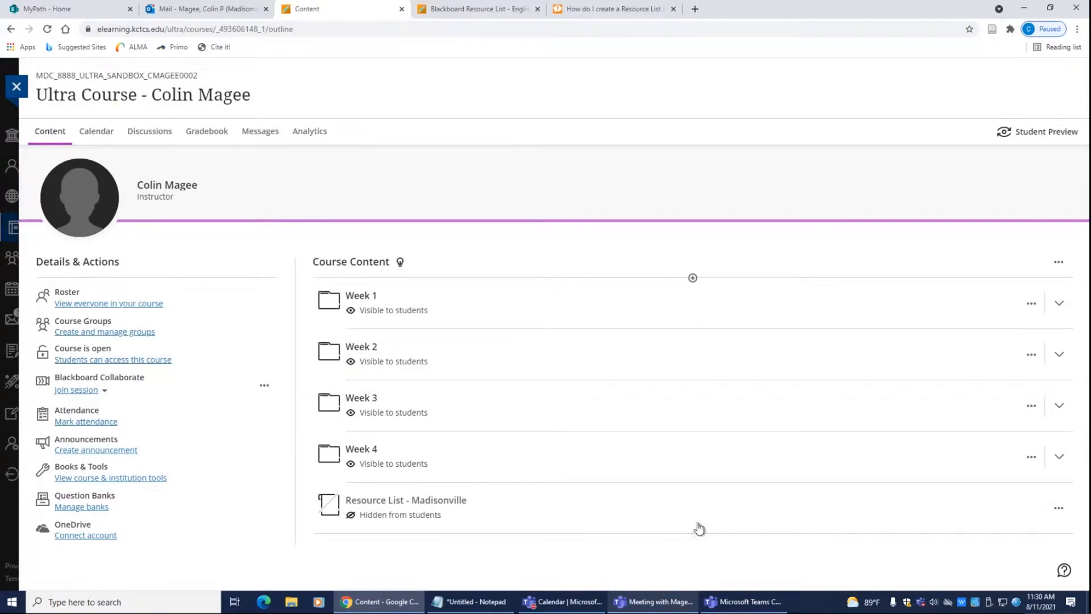
Step: Rename the item to 'Resource List', make it visible to students, and save
left_click(1059, 510)
left_click(919, 530)
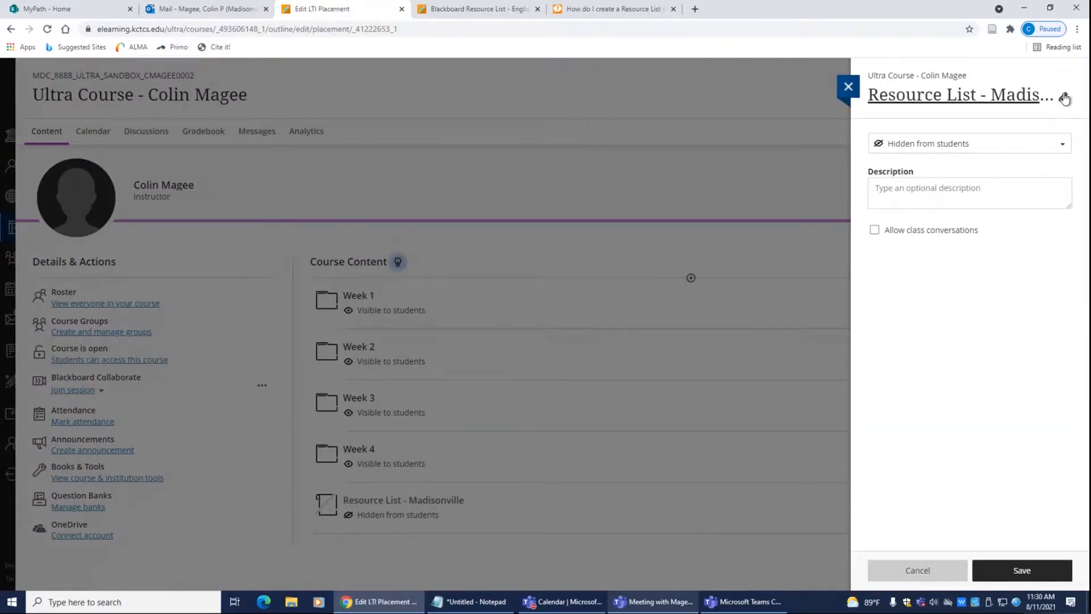
left_click(1064, 99)
left_click_drag(954, 94, 1089, 96)
key("BackSpace")
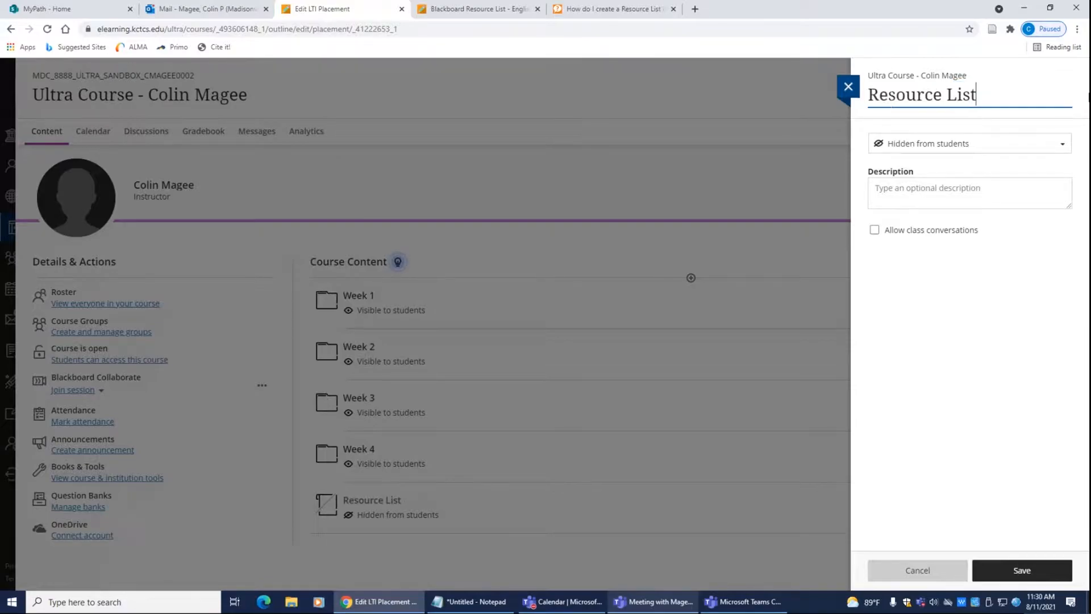
left_click(1047, 147)
left_click(981, 165)
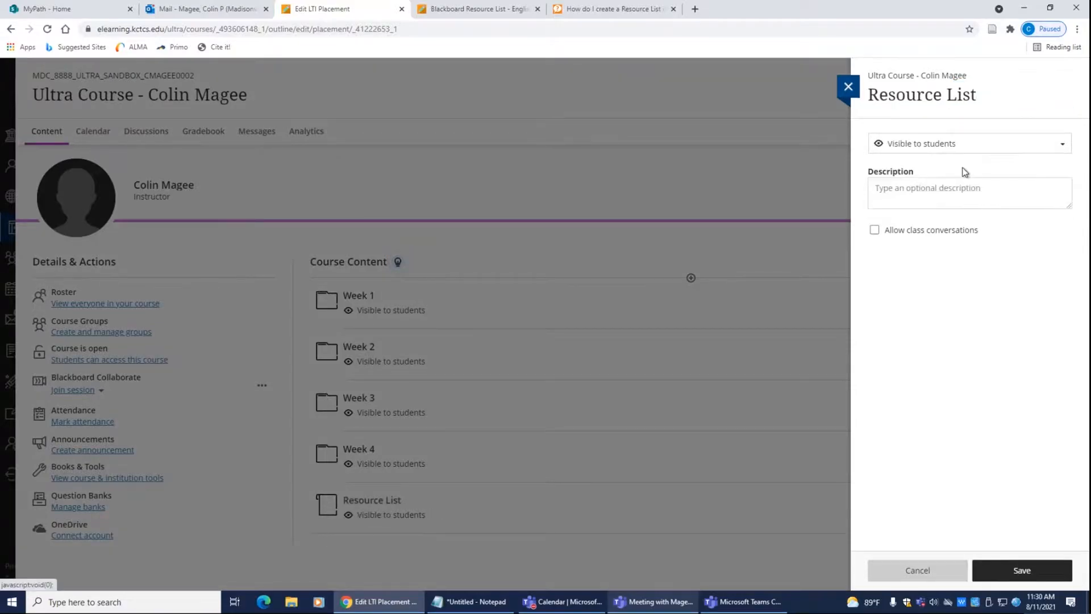
left_click(1048, 571)
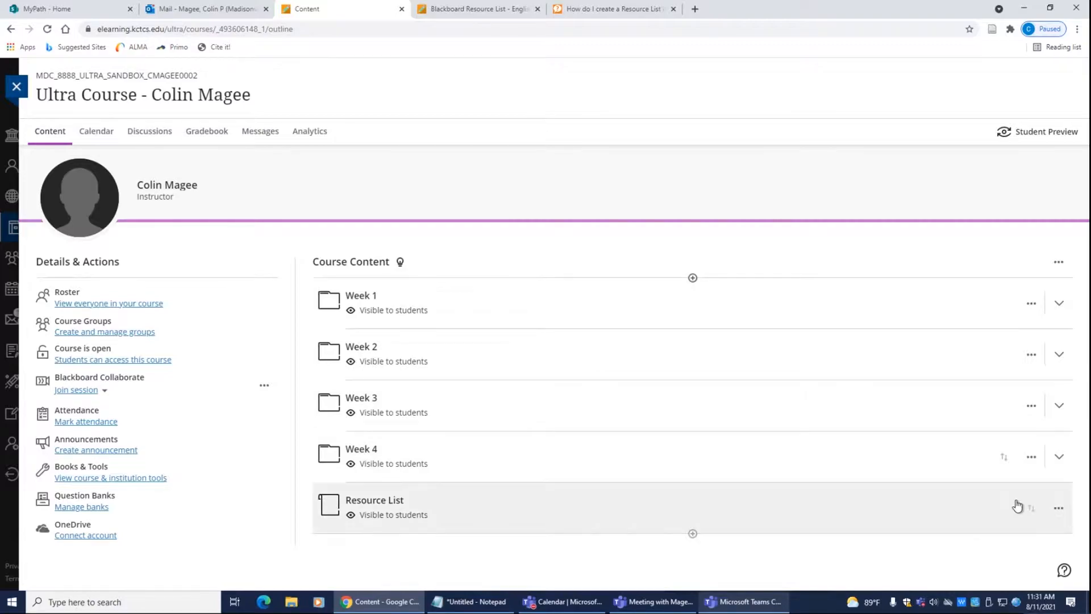
Step: Drag the Resource List item up and drop it inside the Week 2 folder
left_click_drag(1029, 512, 1022, 365)
left_click(840, 359)
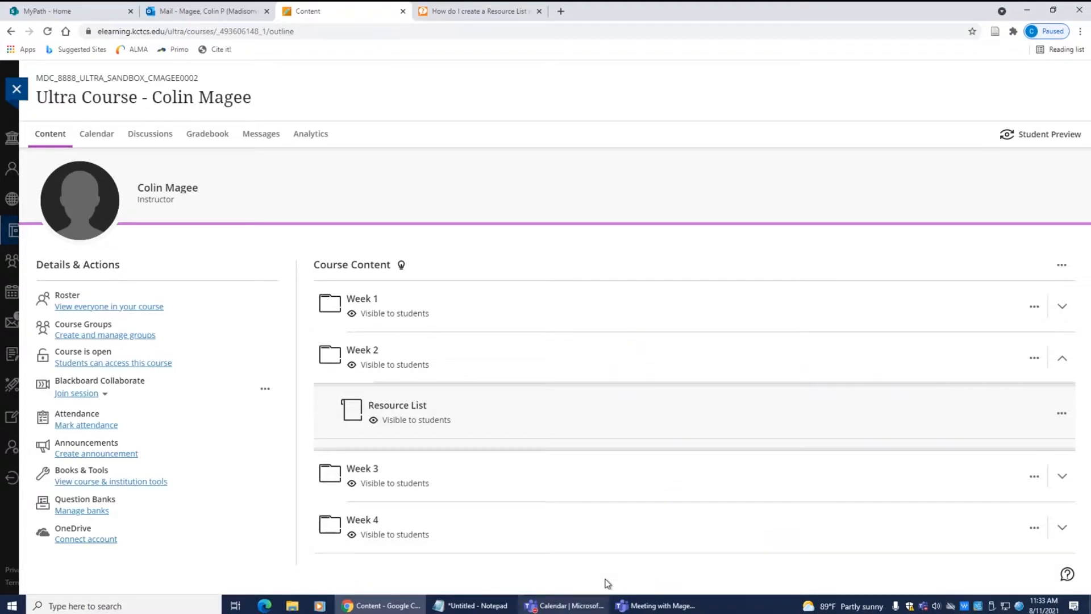
Step: Launch Leganto and create the course with its end date set to 12/12/2021
left_click(401, 407)
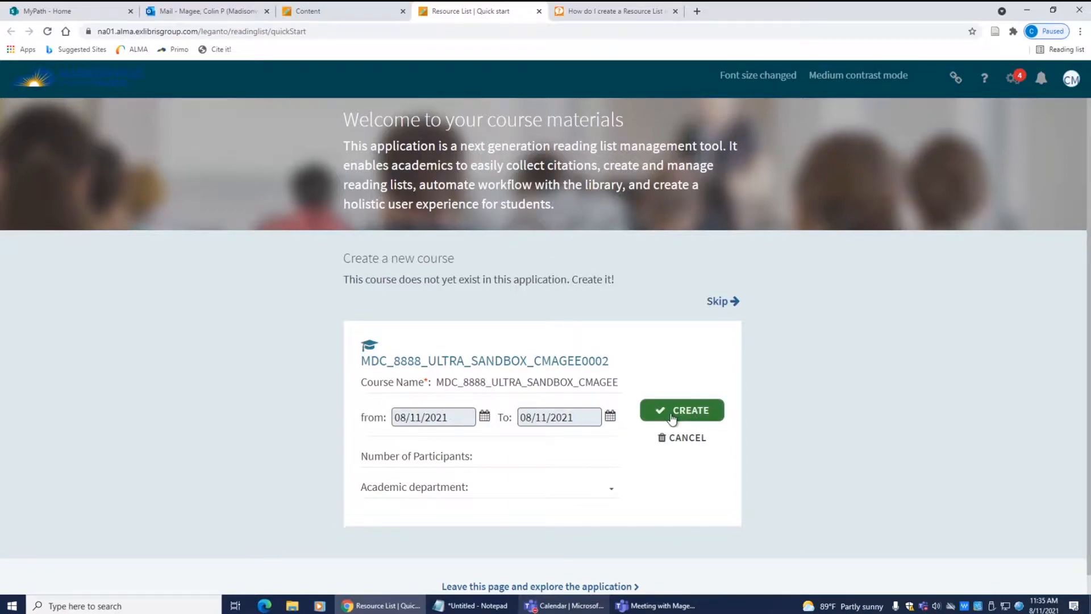
left_click(610, 416)
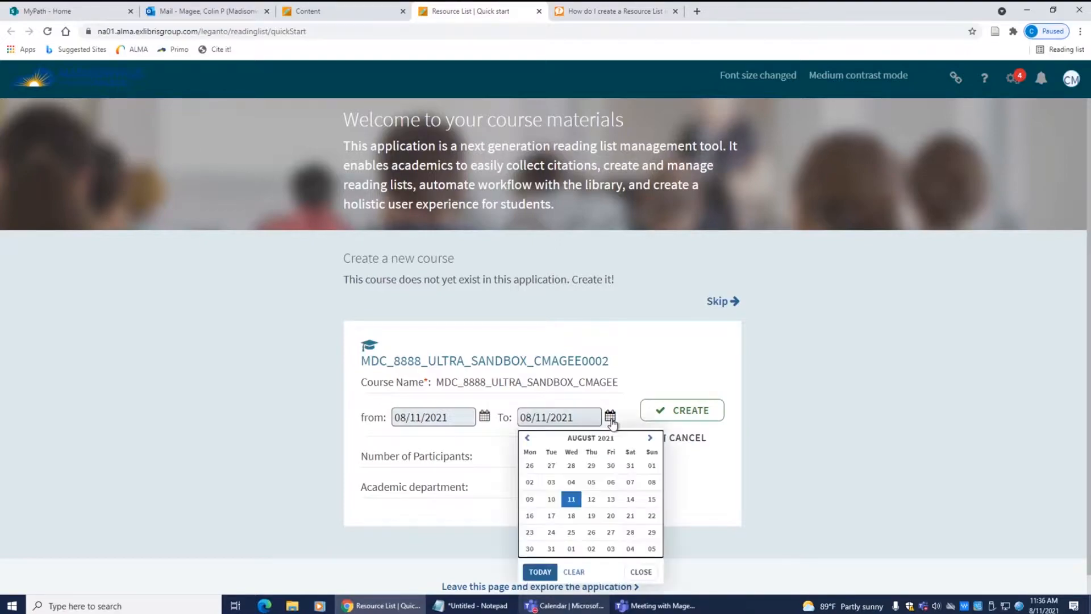
left_click(652, 438)
left_click(651, 438)
left_click(650, 438)
left_click(650, 438)
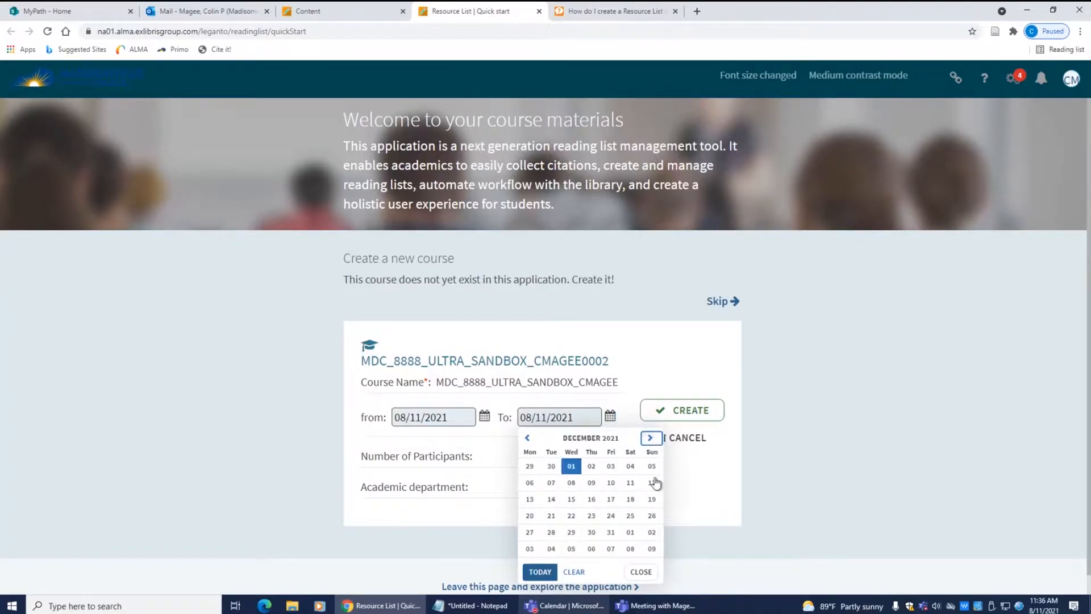
left_click(652, 482)
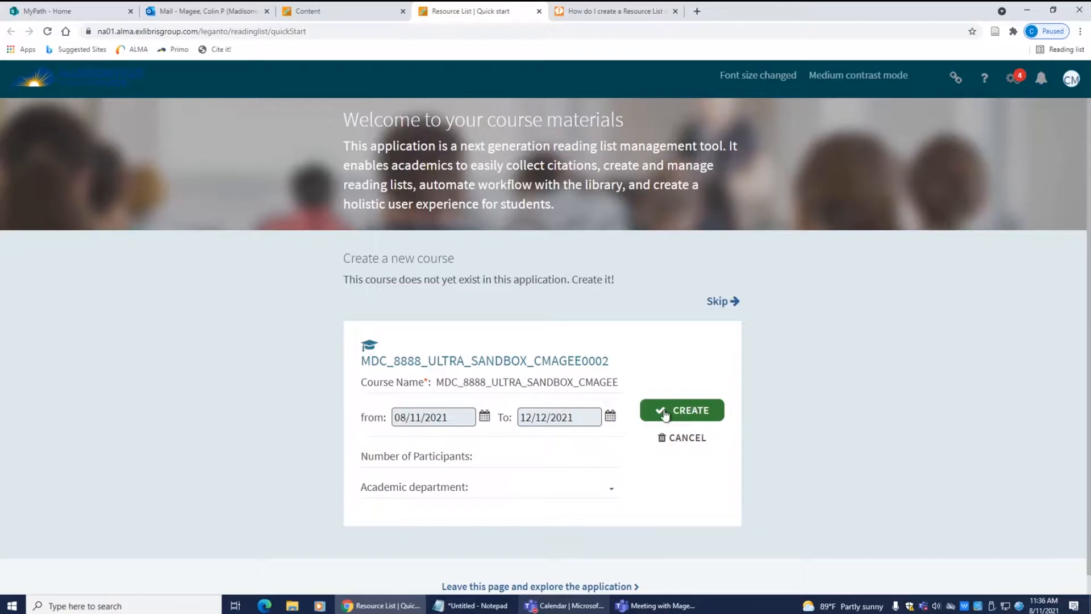
left_click(691, 412)
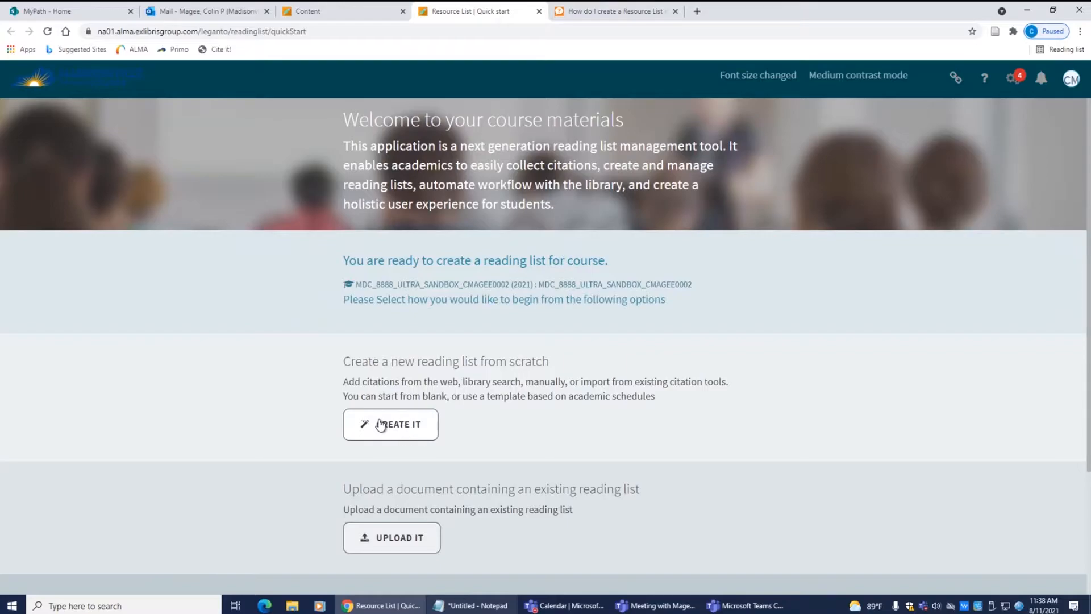
scroll(381, 425, "down", 3)
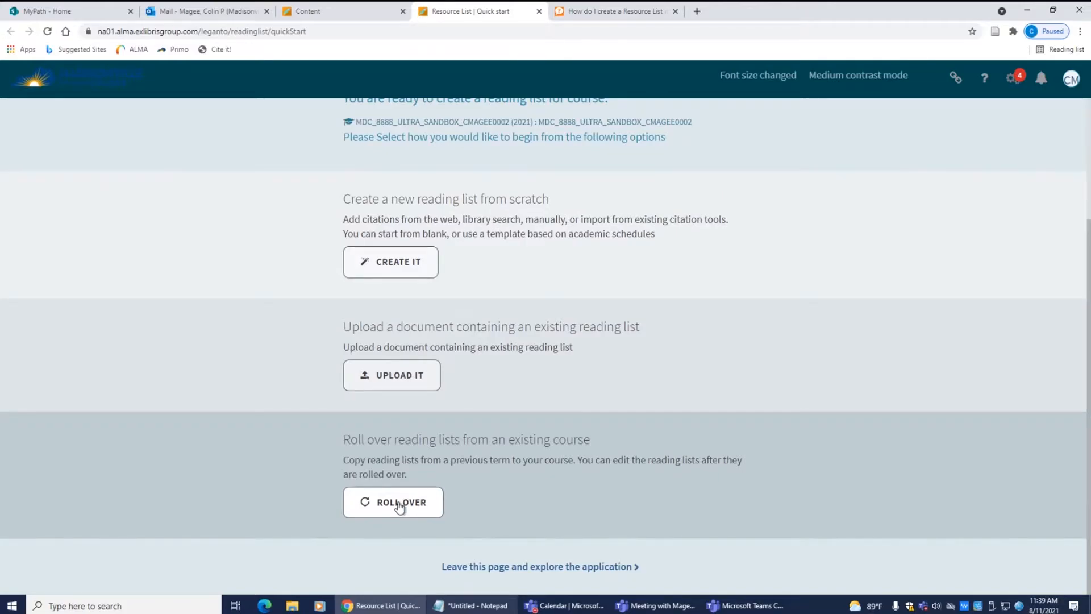
left_click(398, 506)
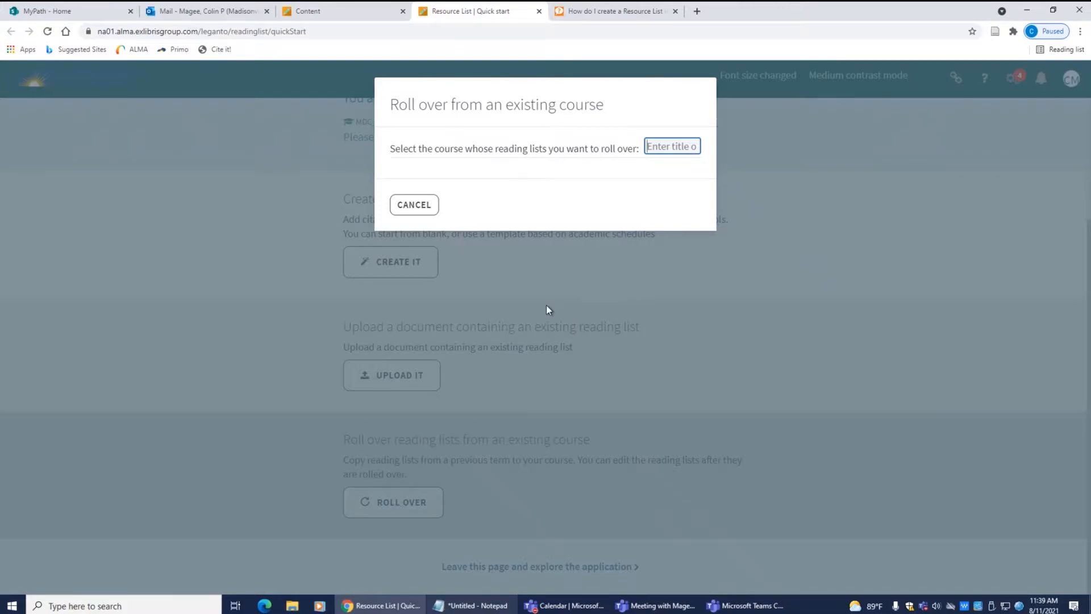
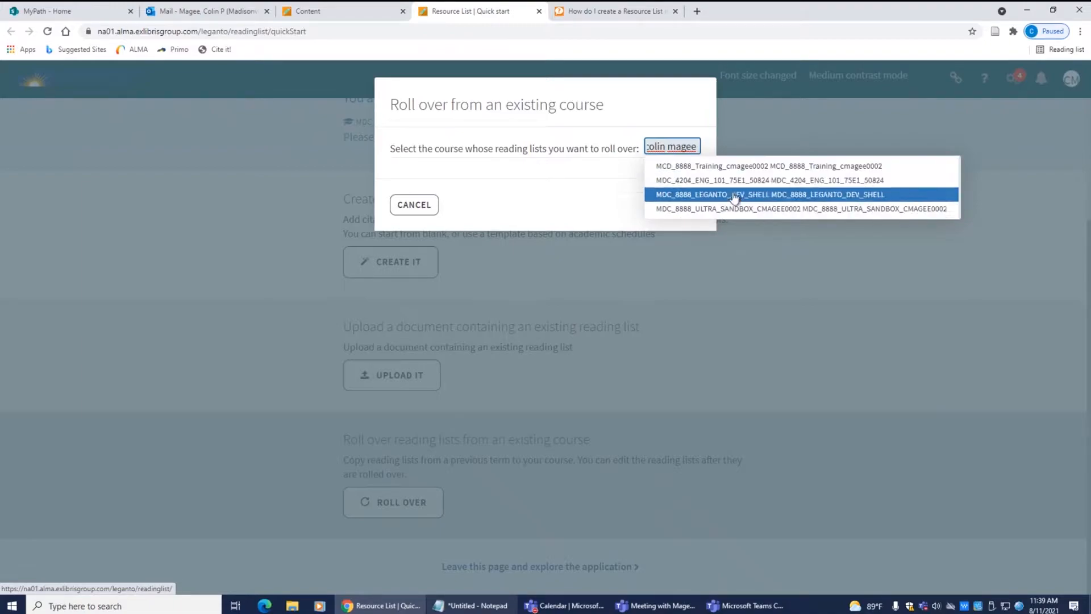
left_click(727, 169)
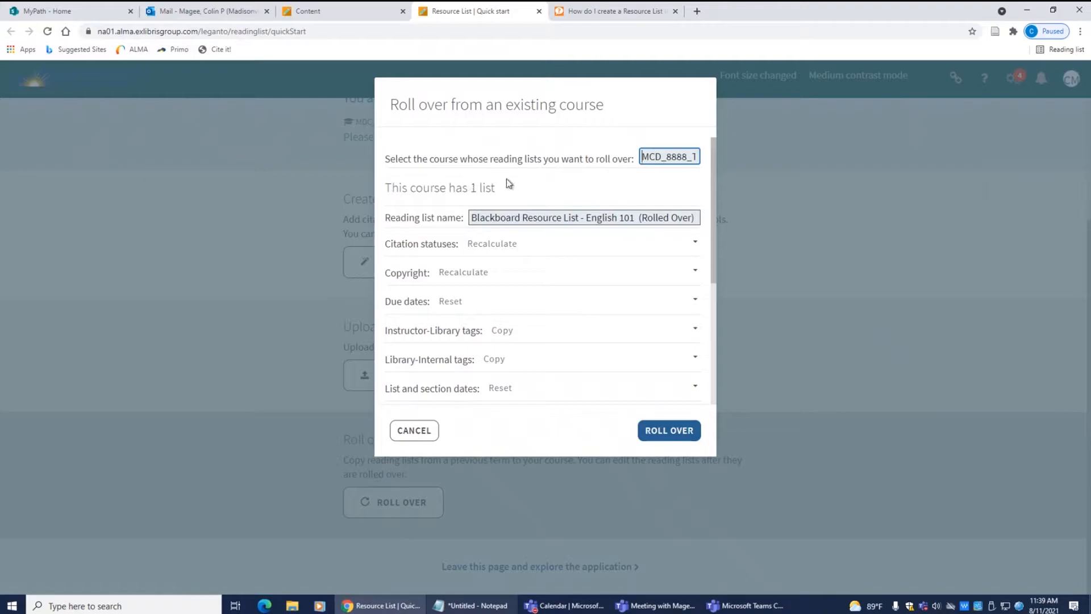
left_click_drag(713, 153, 734, 393)
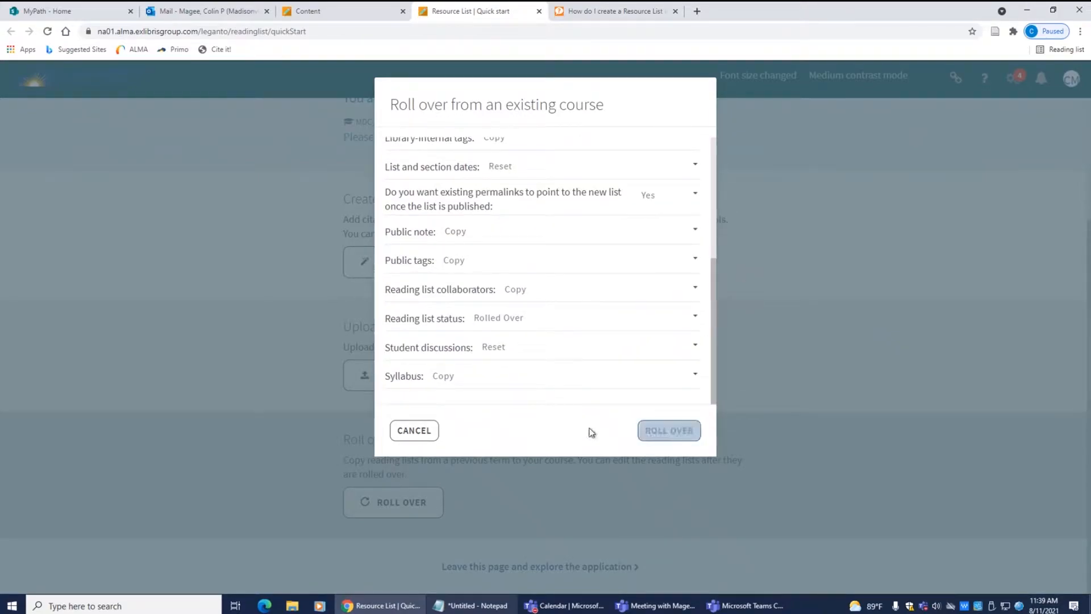
left_click(414, 430)
left_click(208, 285)
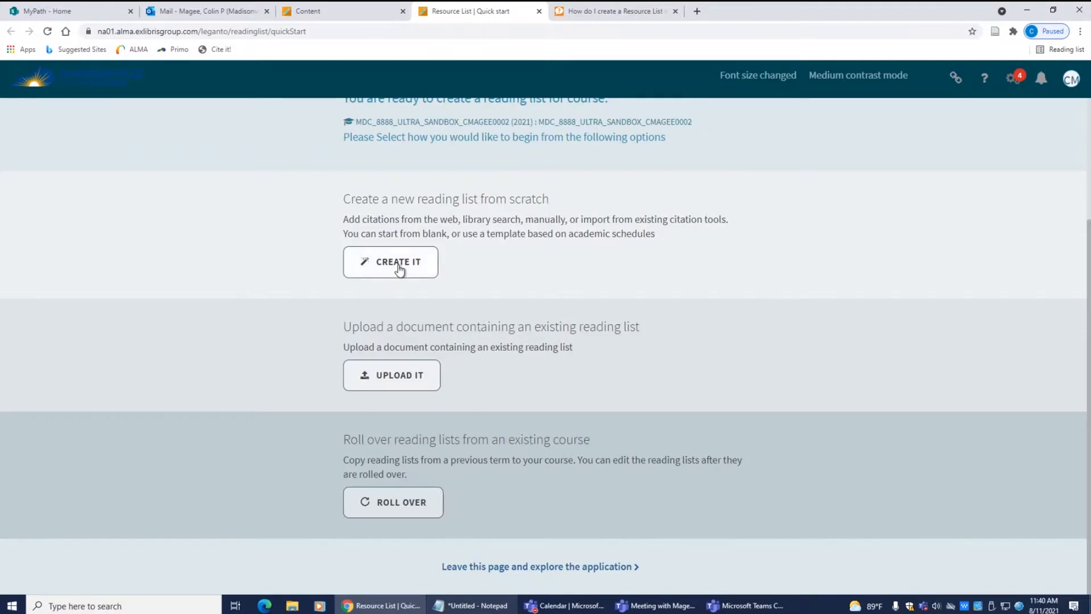
Step: Create a new reading list titled 'Resource List for Students'
left_click(399, 266)
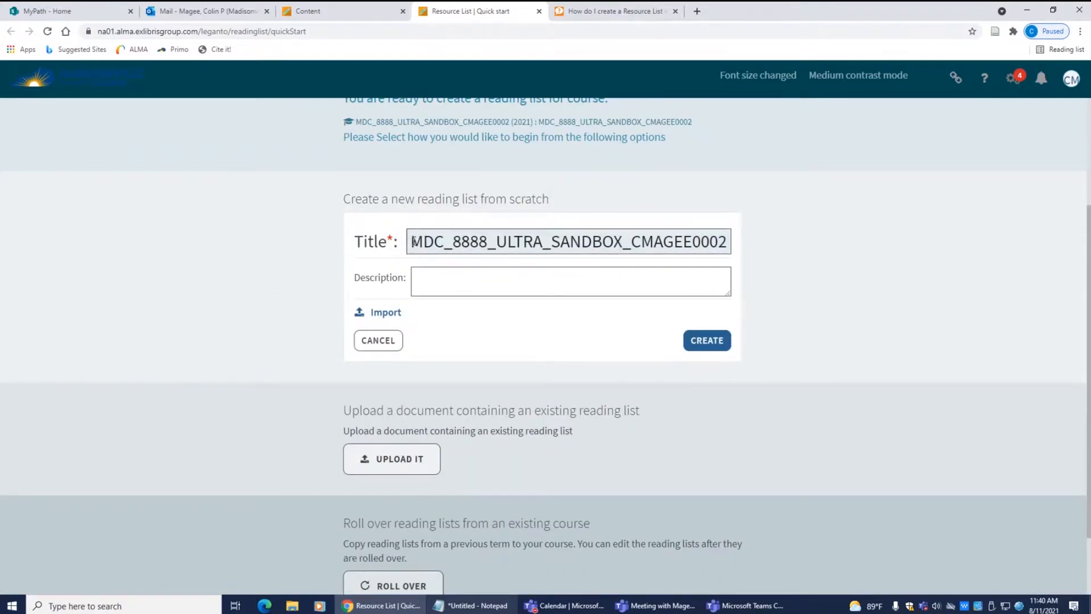
left_click_drag(411, 241, 781, 252)
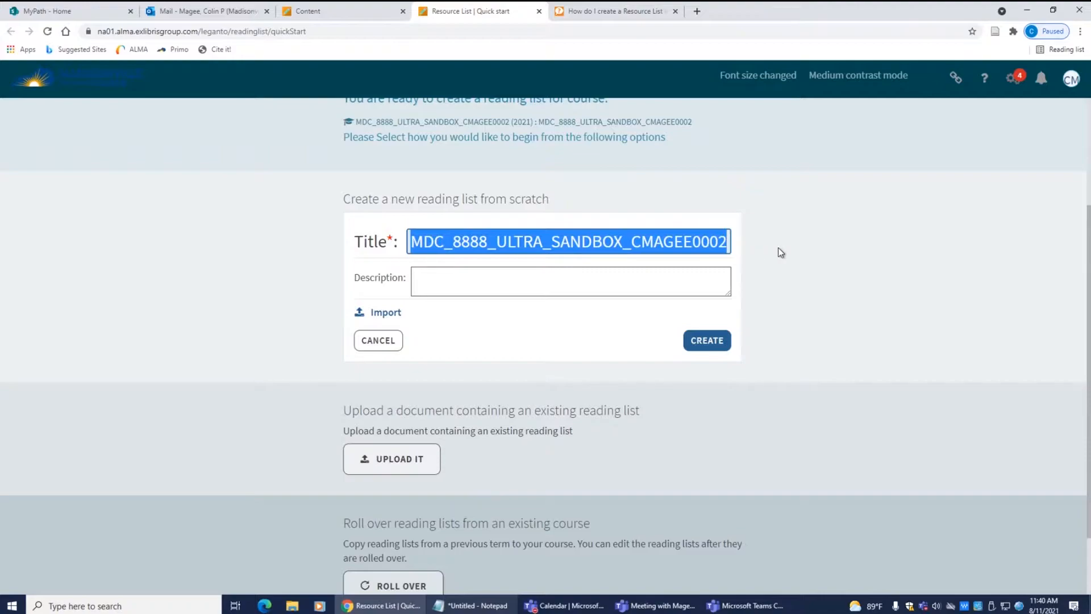
type("R")
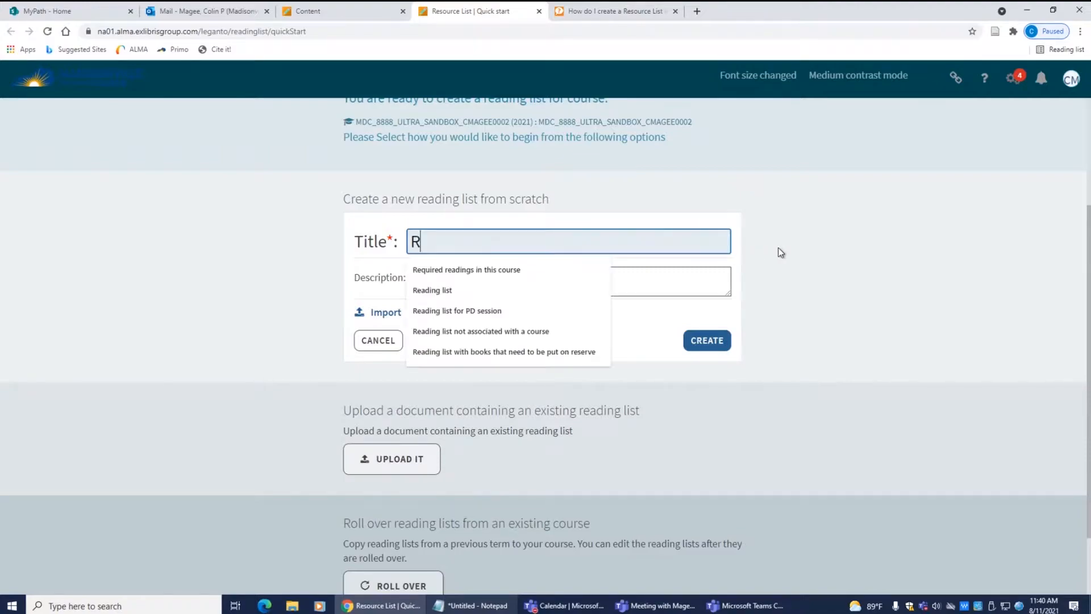
type("esource List for STudent")
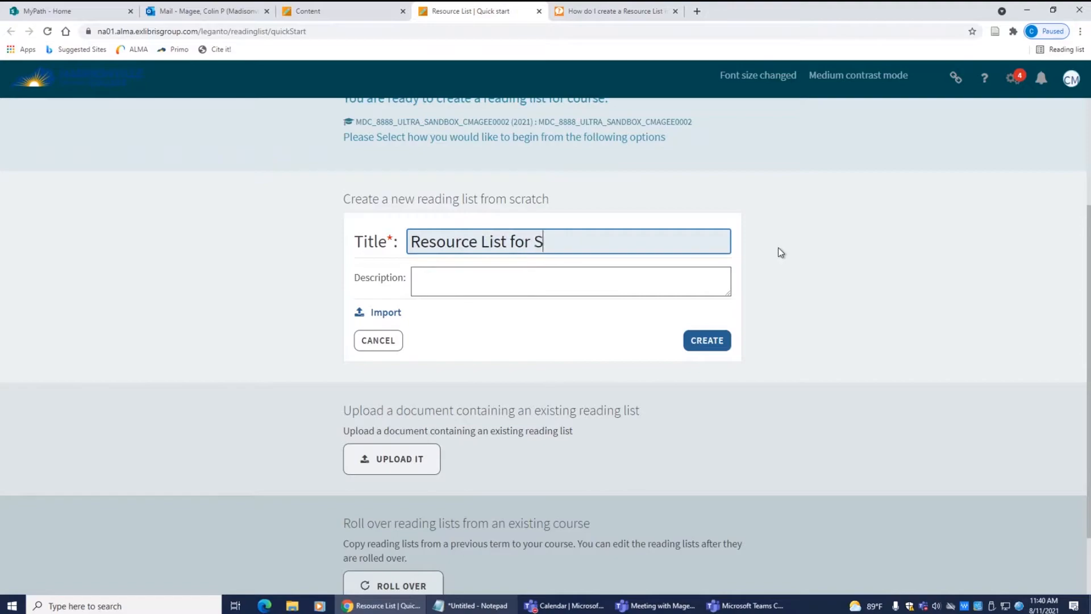
key("BackSpace")
key("BackSpace")
key("BackSpace")
key("BackSpace")
key("BackSpace")
key("BackSpace")
type("tudents")
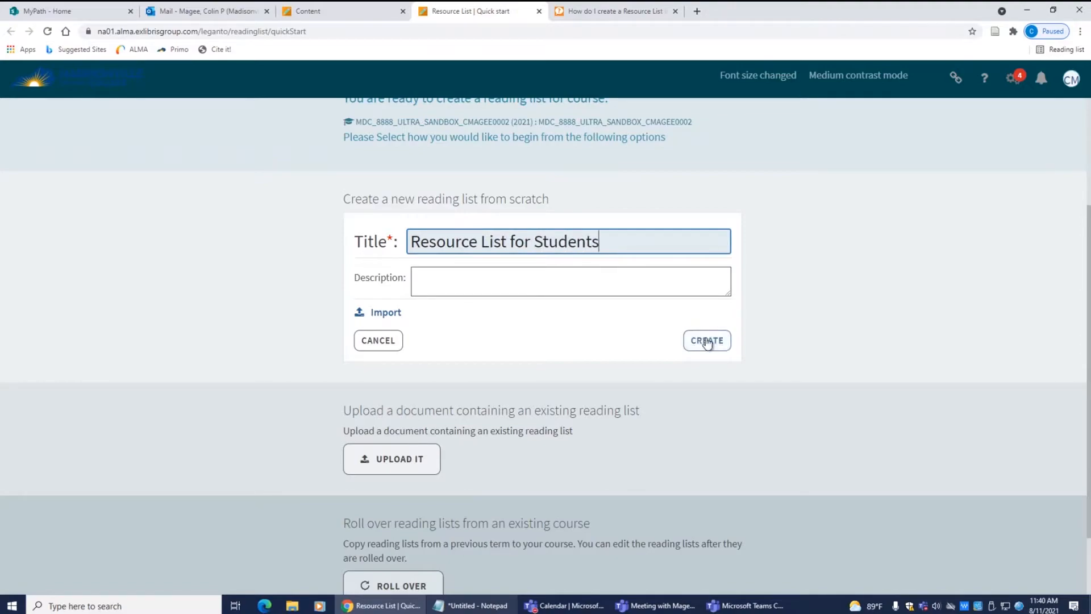
left_click(707, 342)
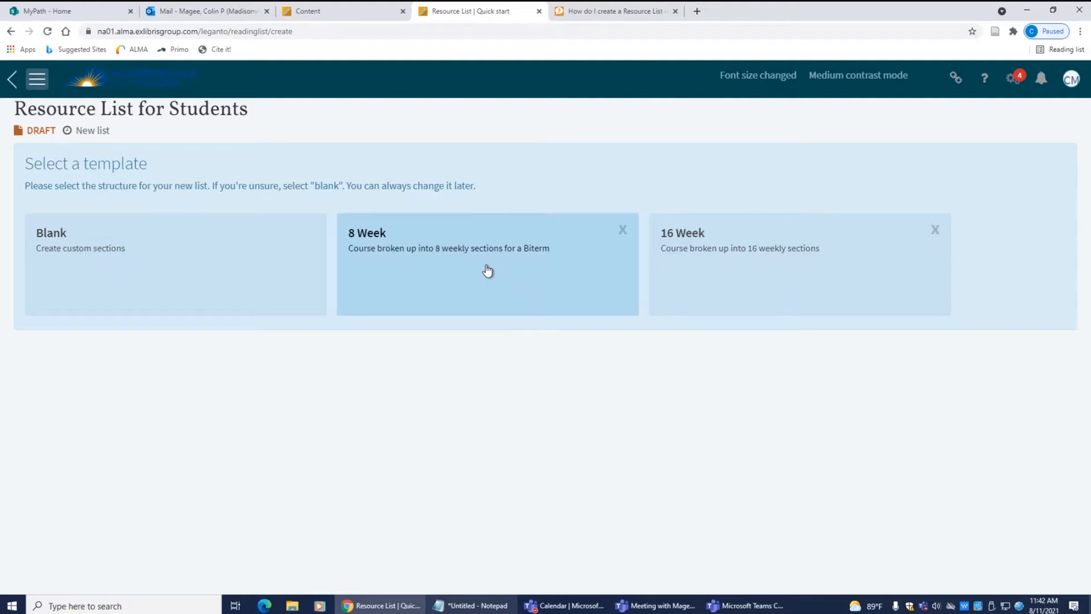
Step: Apply the 8 Week template and review the generated Week 1–8 sections
left_click(487, 271)
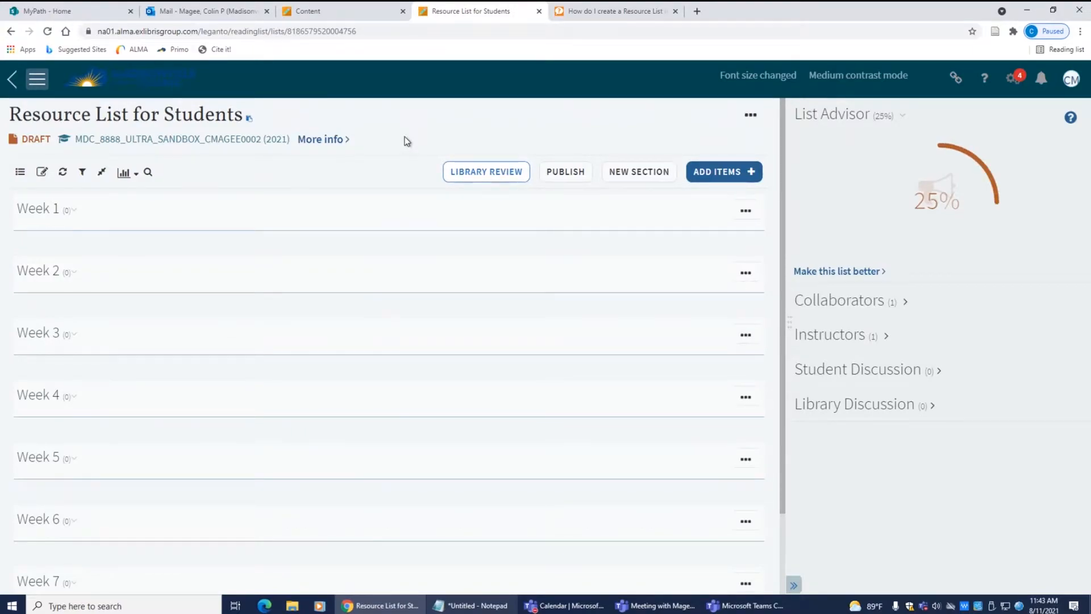
scroll(380, 295, "down", 3)
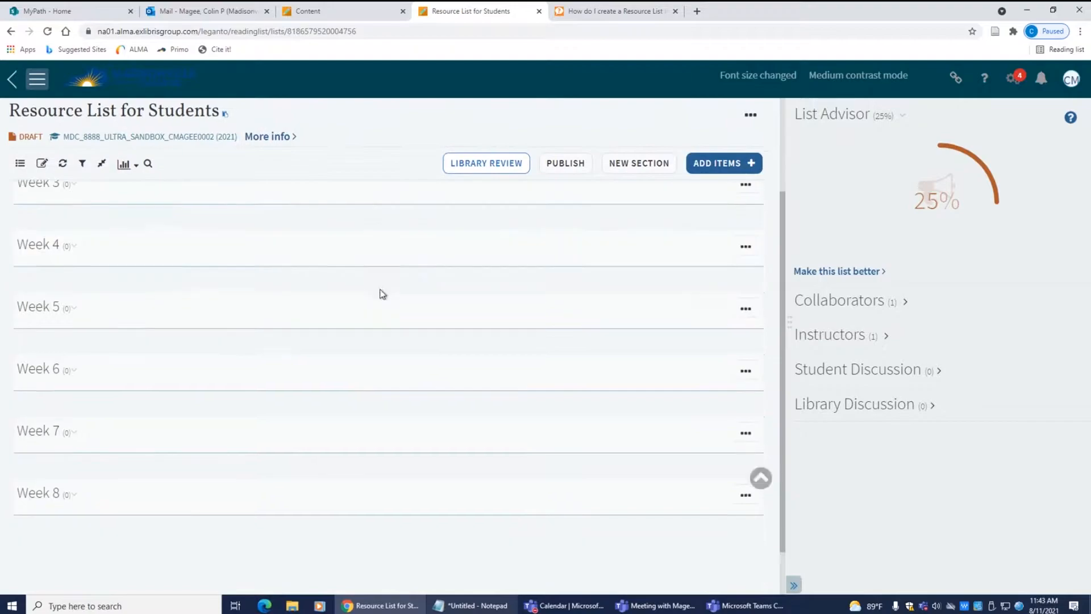
scroll(380, 294, "up", 3)
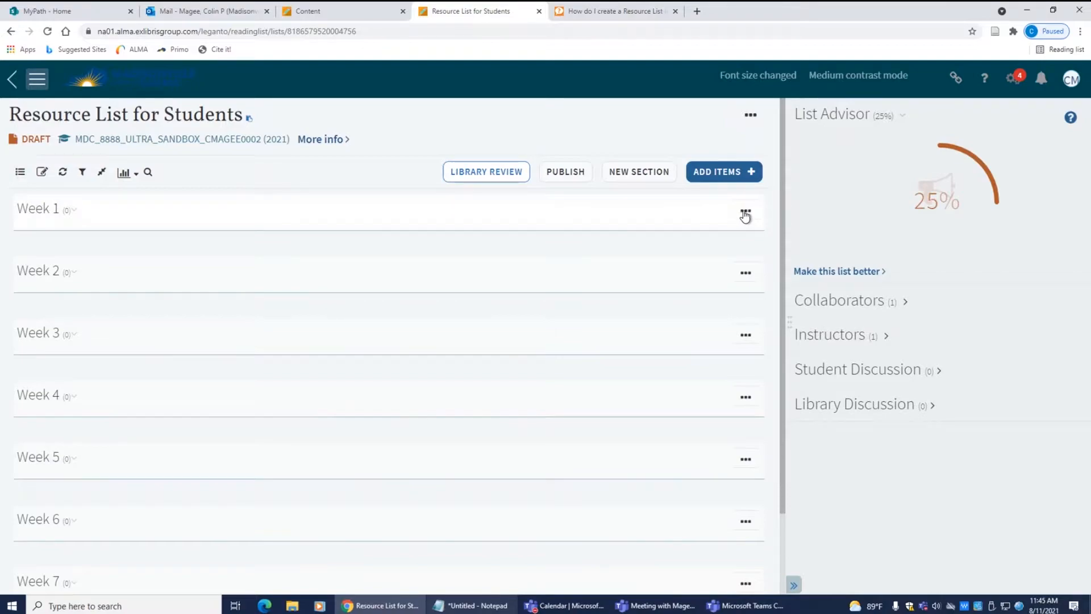
Step: Retitle Week 1 'Readings on the Holocaust' with dates 08/09/2021 to 08/15/2021 and save
left_click(745, 214)
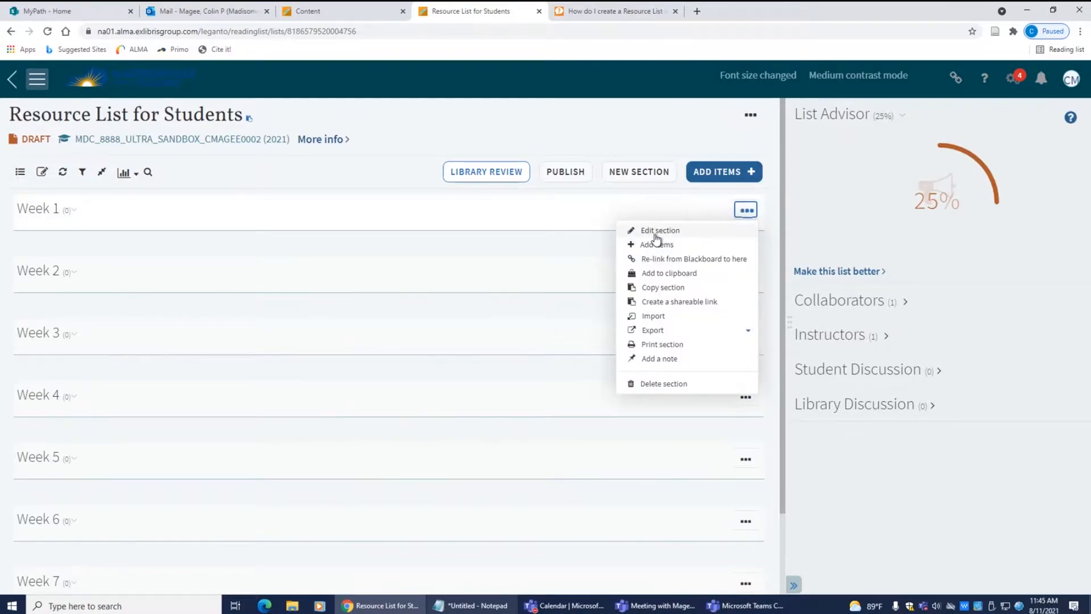
left_click(657, 232)
triple_click(199, 223)
type("Readings")
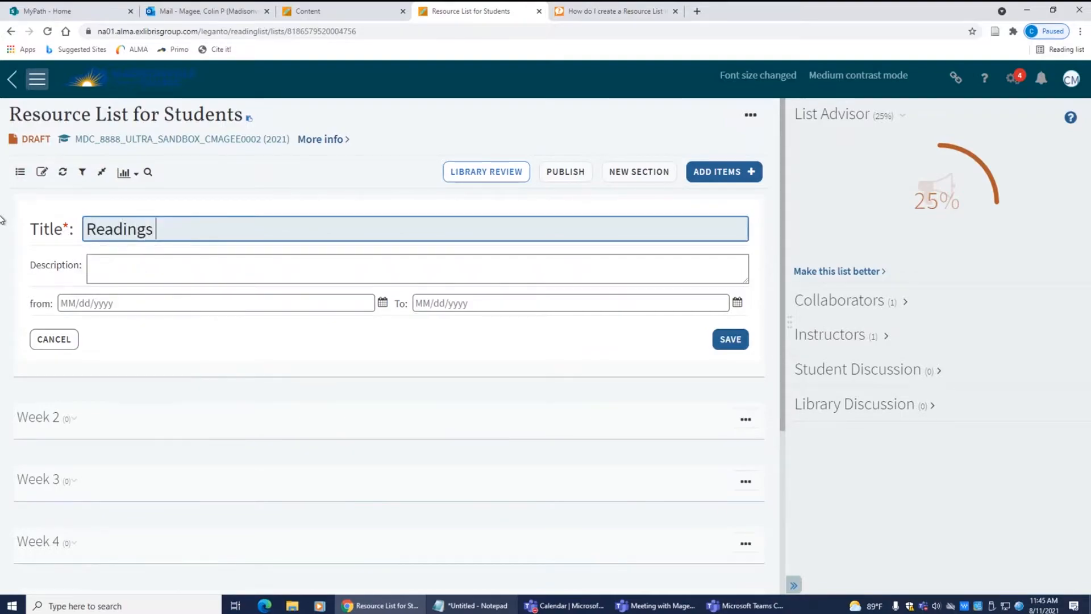
type(" on the Holocaust")
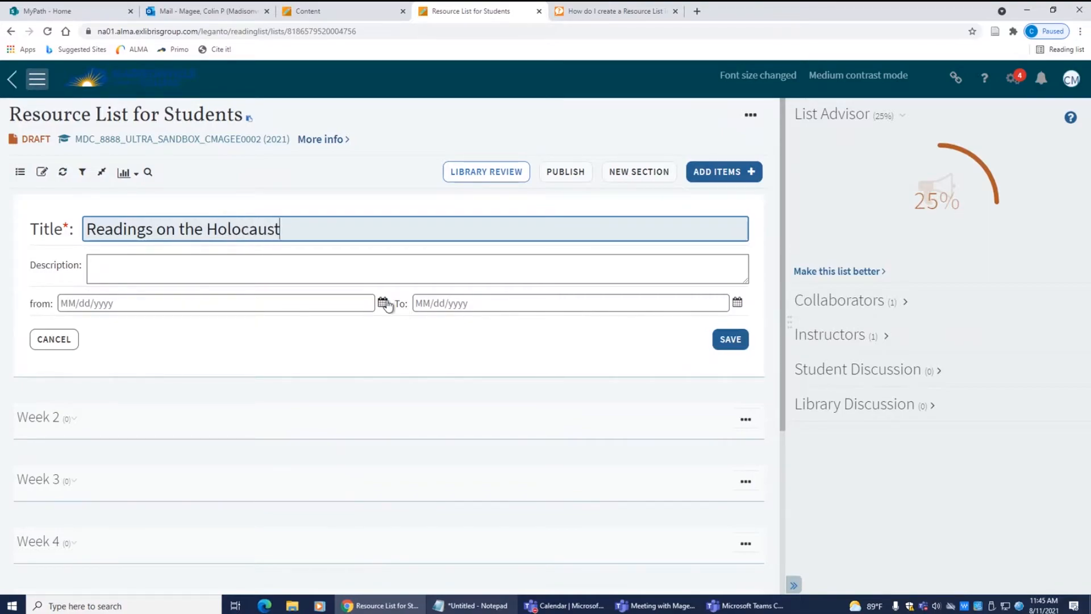
left_click(738, 303)
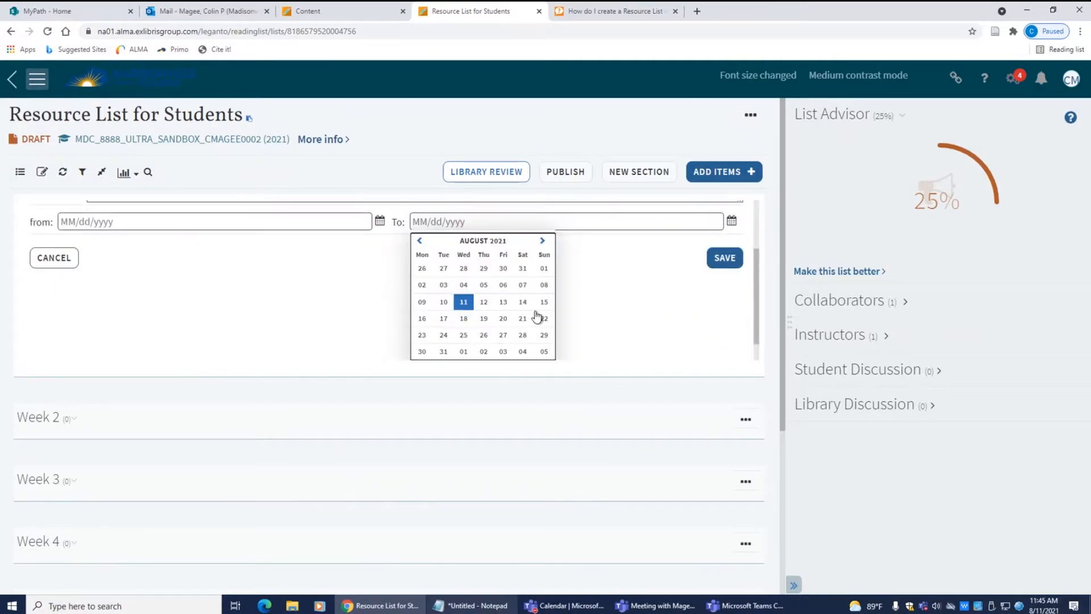
left_click(544, 301)
left_click(295, 303)
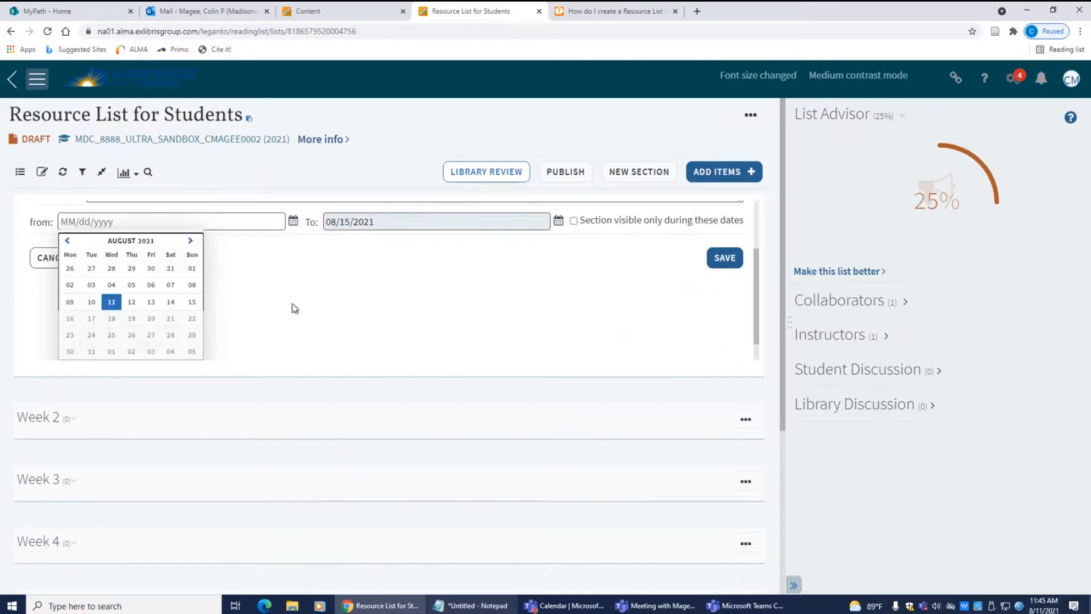
left_click(73, 298)
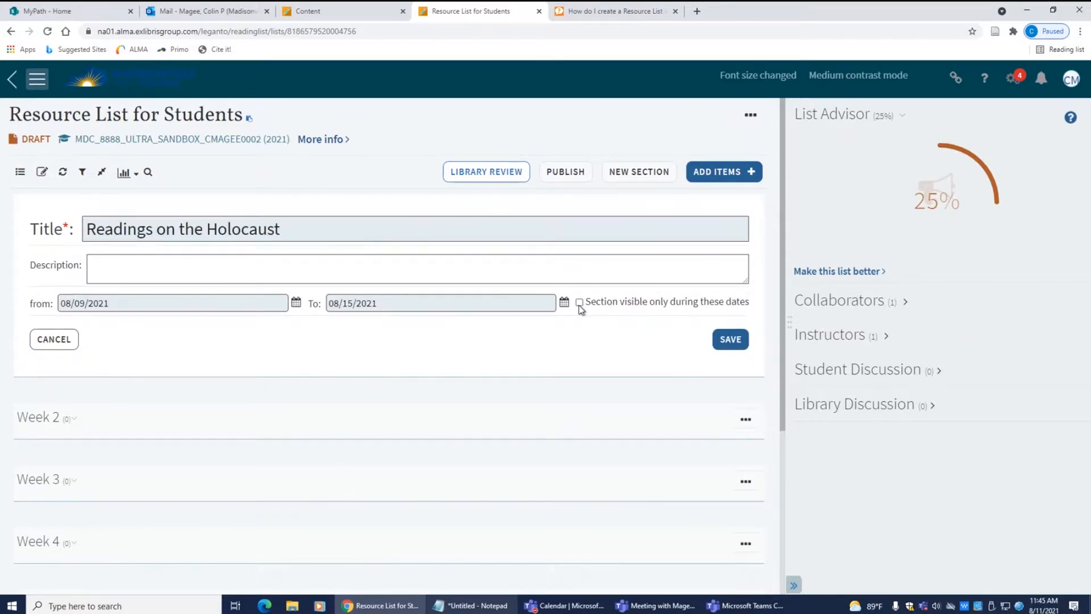
left_click(730, 340)
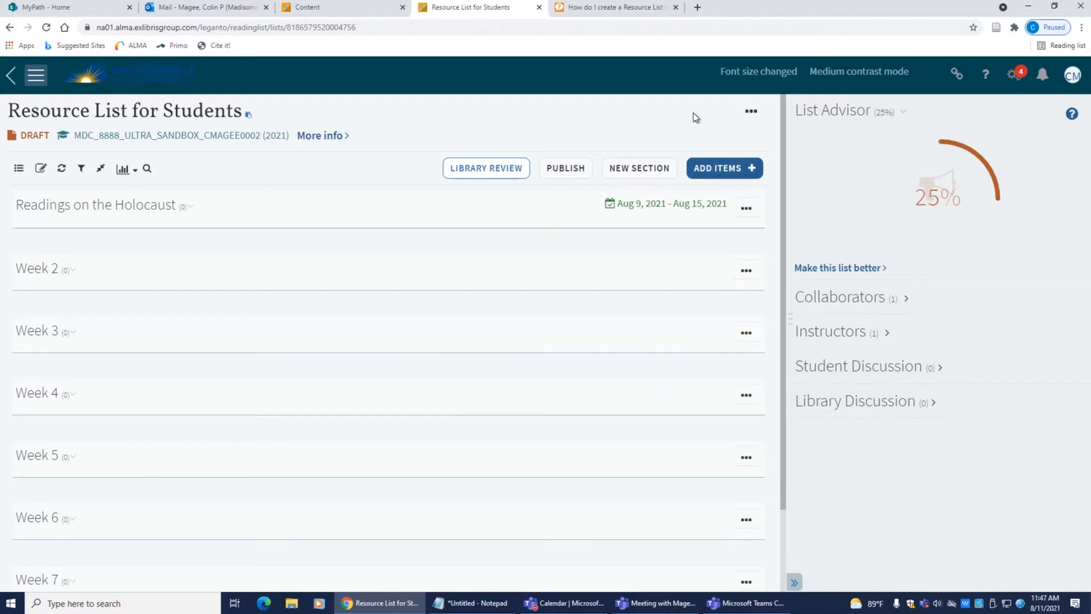
Step: Search the library for 'Holocaust', filter to articles, and add the posttraumatic-growth article to the section
left_click(726, 172)
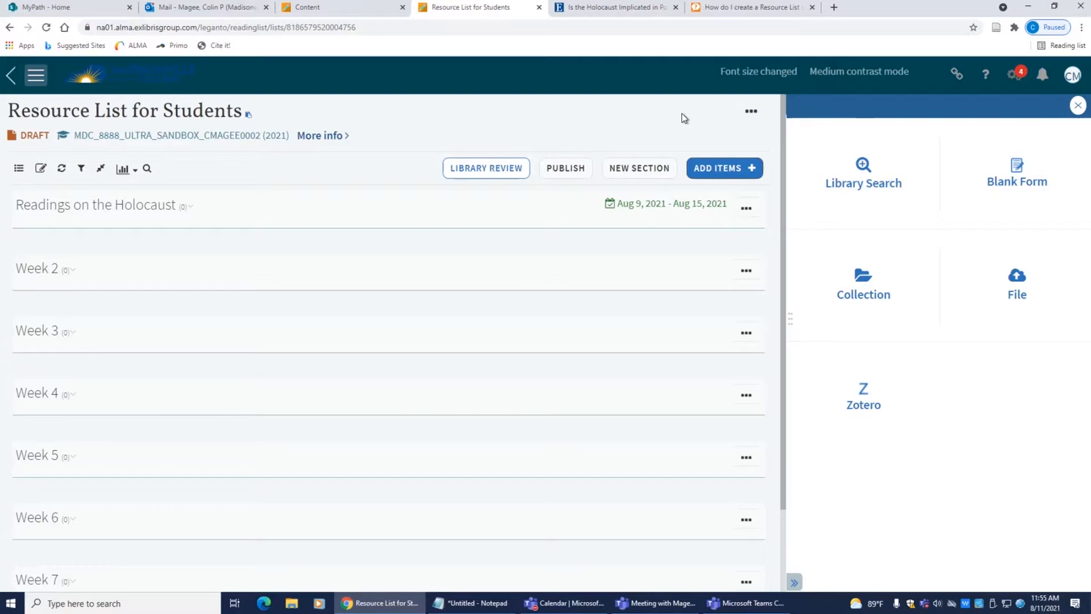
left_click(879, 180)
left_click(886, 211)
type("H")
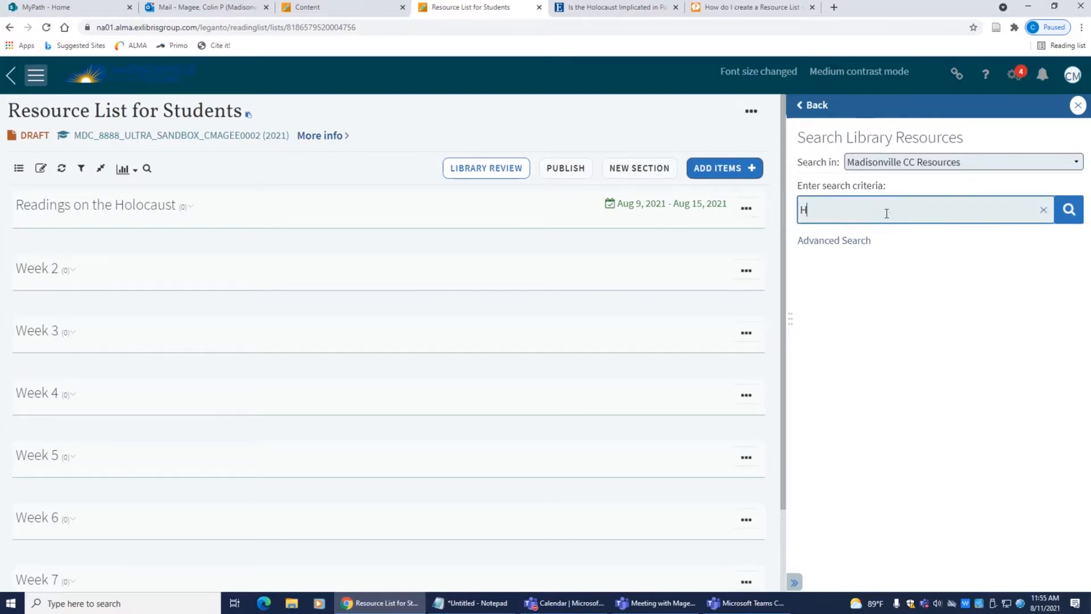
type("olocaust")
left_click(1069, 211)
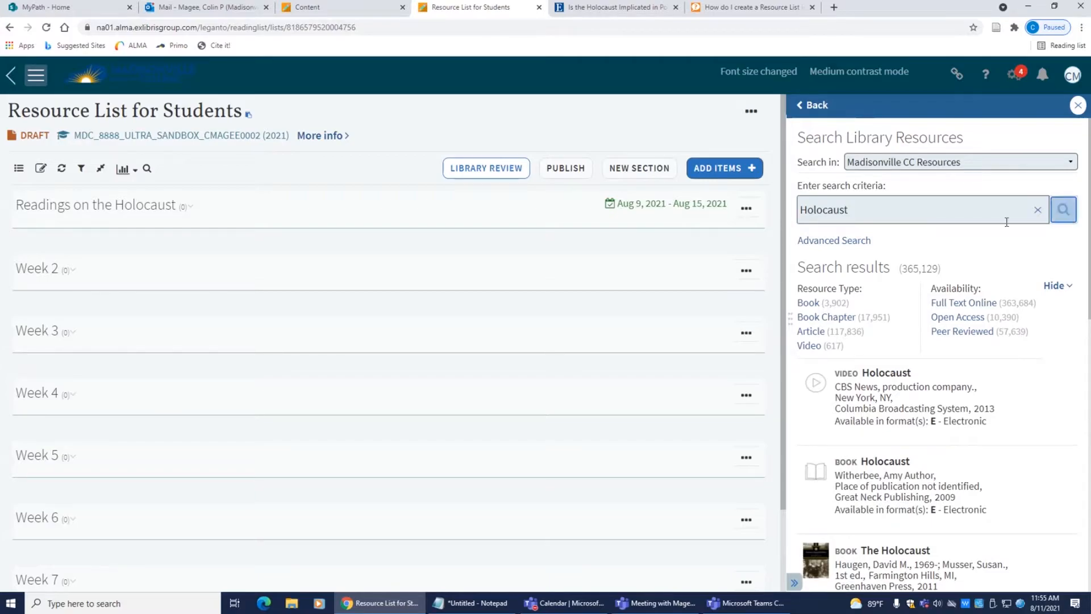
left_click(813, 332)
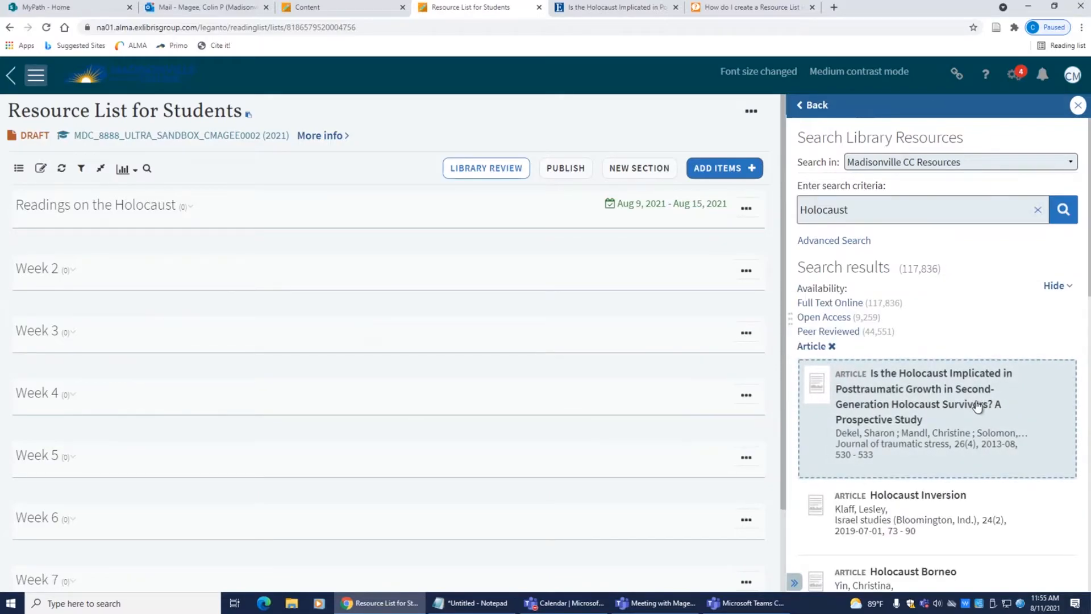
left_click_drag(977, 405, 301, 242)
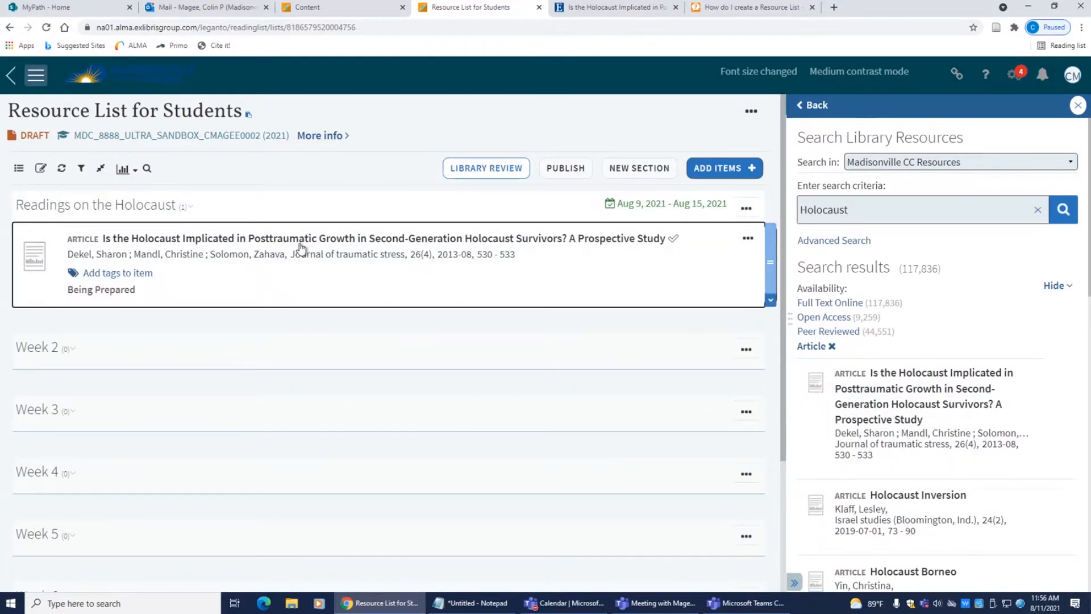
Step: Filter results to books and add the Abdo Publishing and Haugen 'The Holocaust' books
left_click(832, 346)
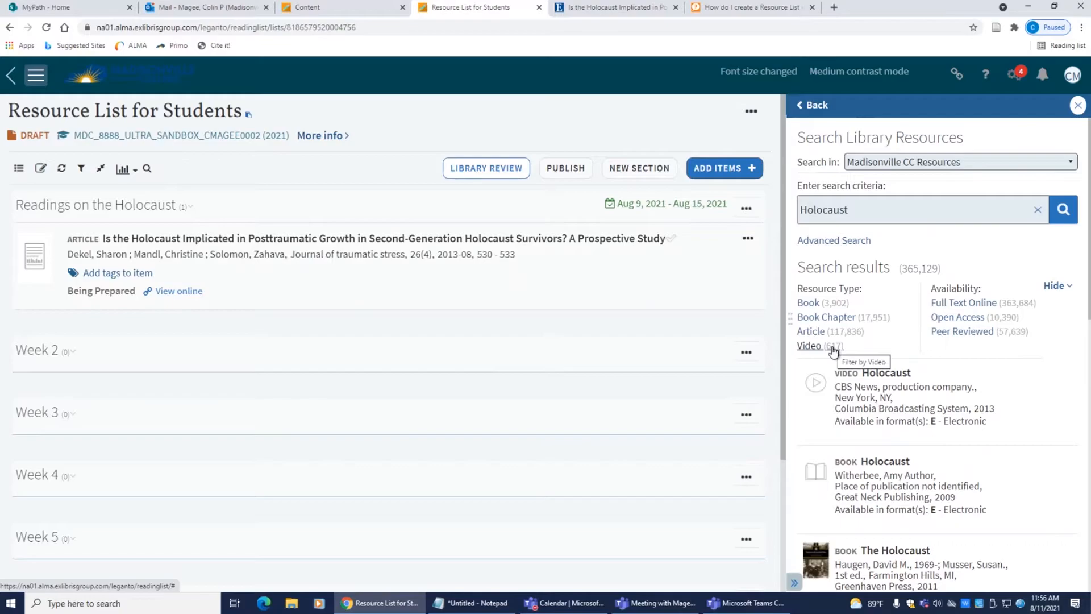
left_click(822, 302)
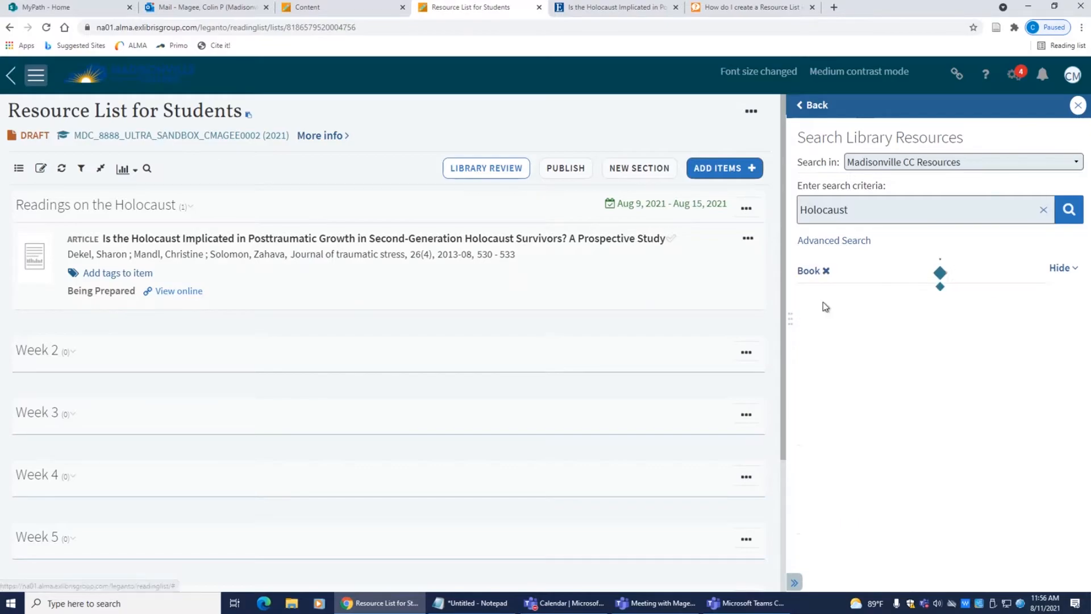
scroll(968, 336, "down", 2)
scroll(970, 338, "down", 3)
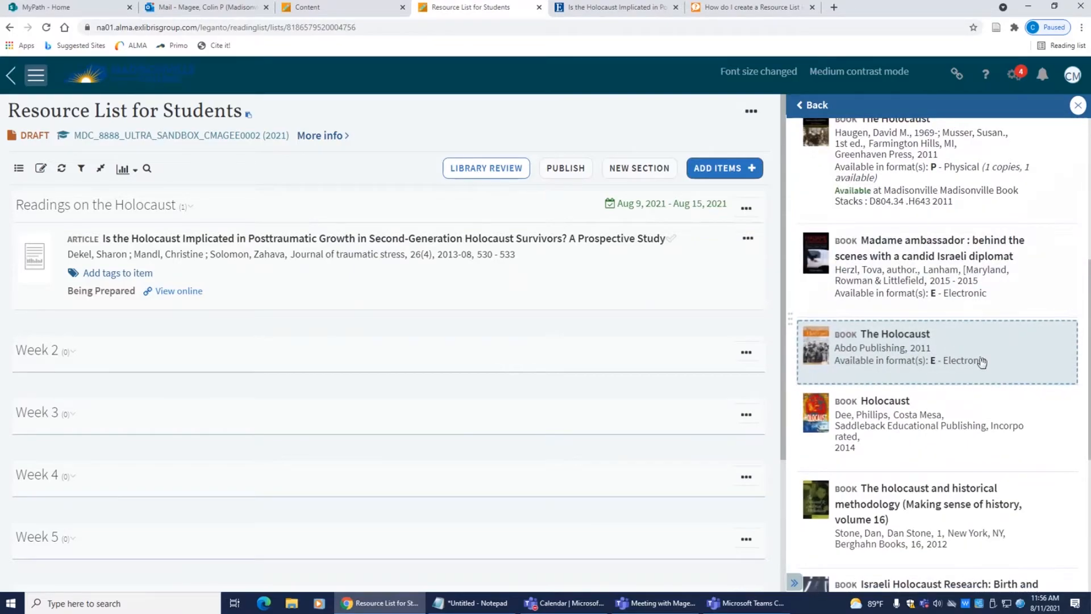
left_click_drag(988, 354, 261, 319)
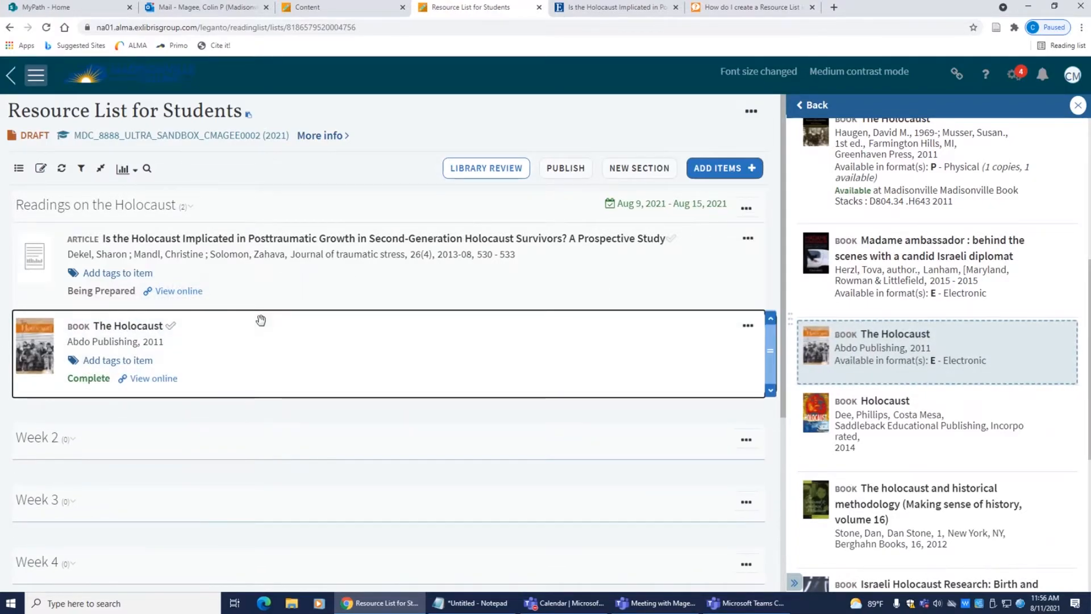
scroll(1014, 418, "up", 3)
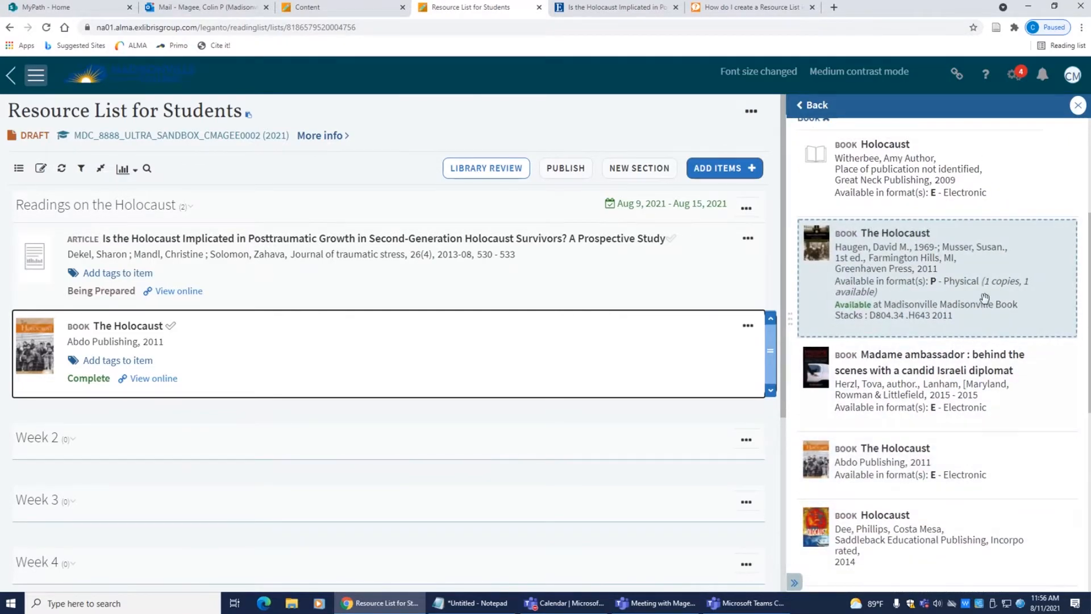
left_click_drag(984, 296, 432, 418)
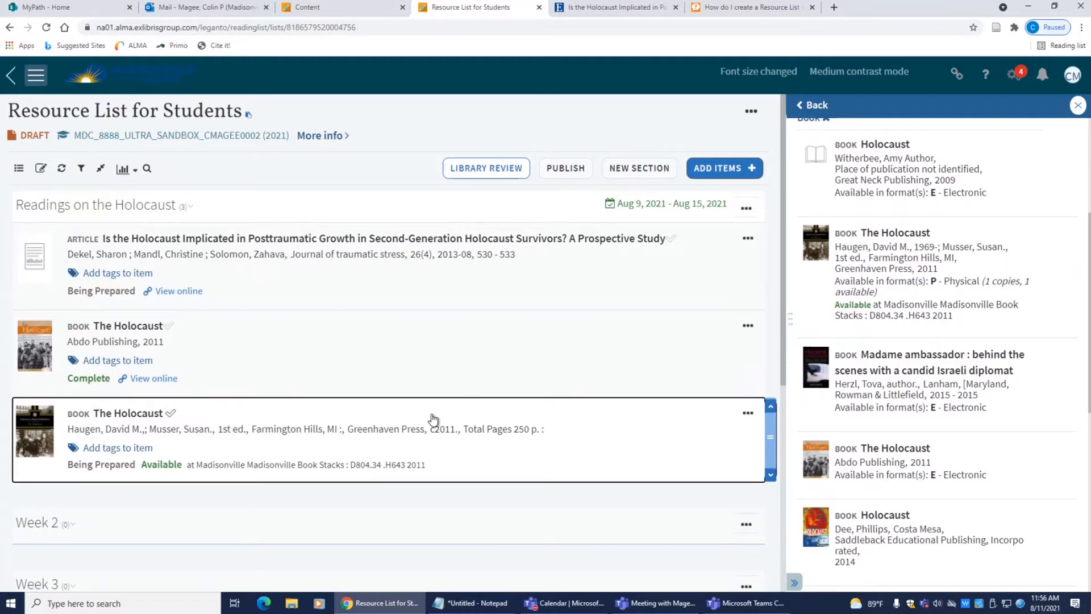
Step: Filter to videos, add the CBS Holocaust video, and open the first article online
scroll(991, 378, "up", 5)
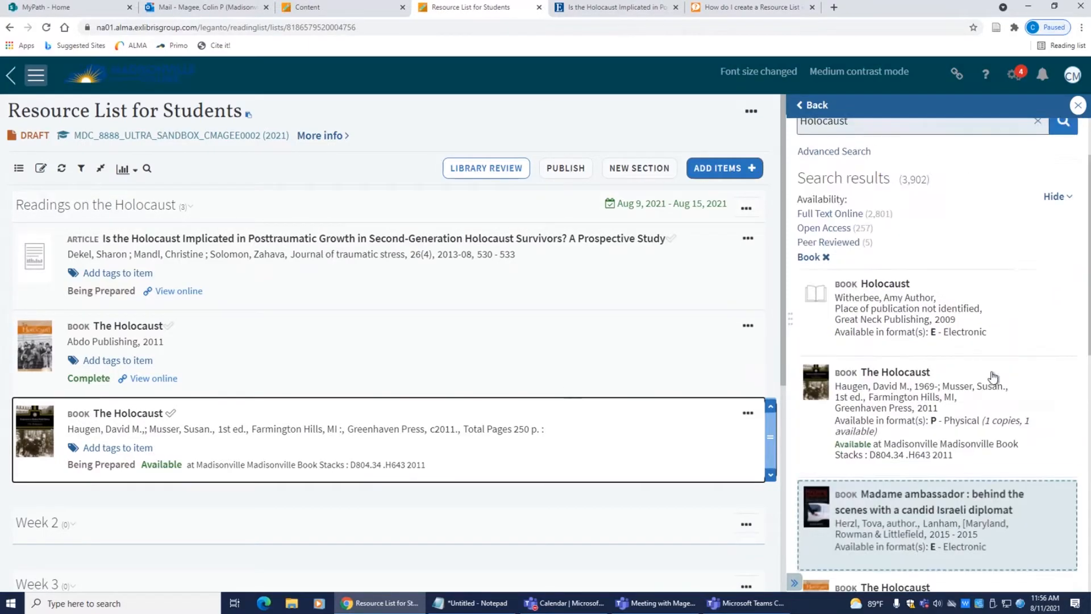
left_click(827, 348)
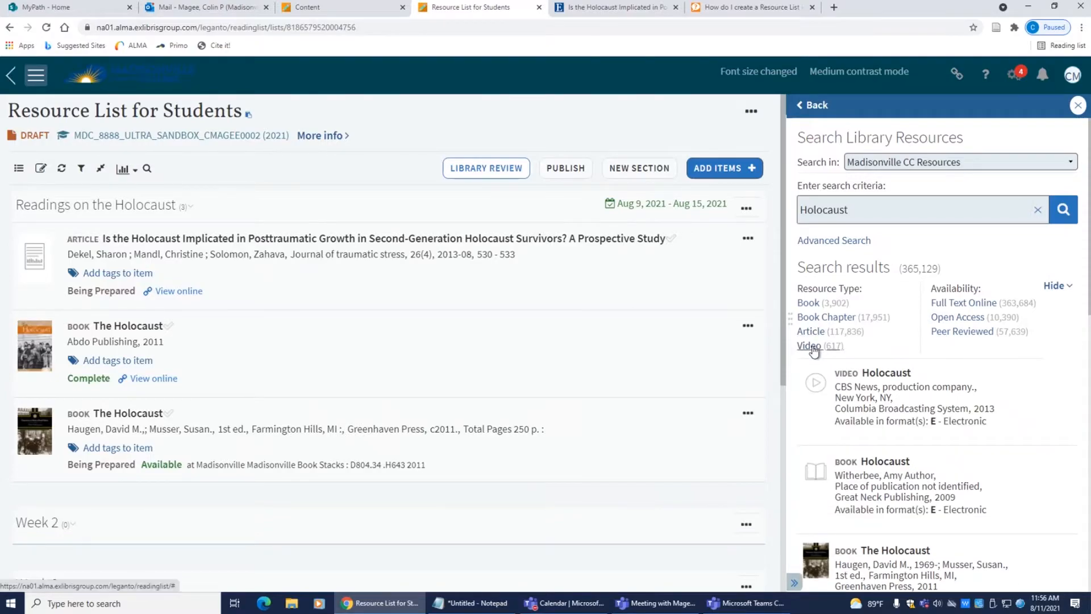
left_click(809, 345)
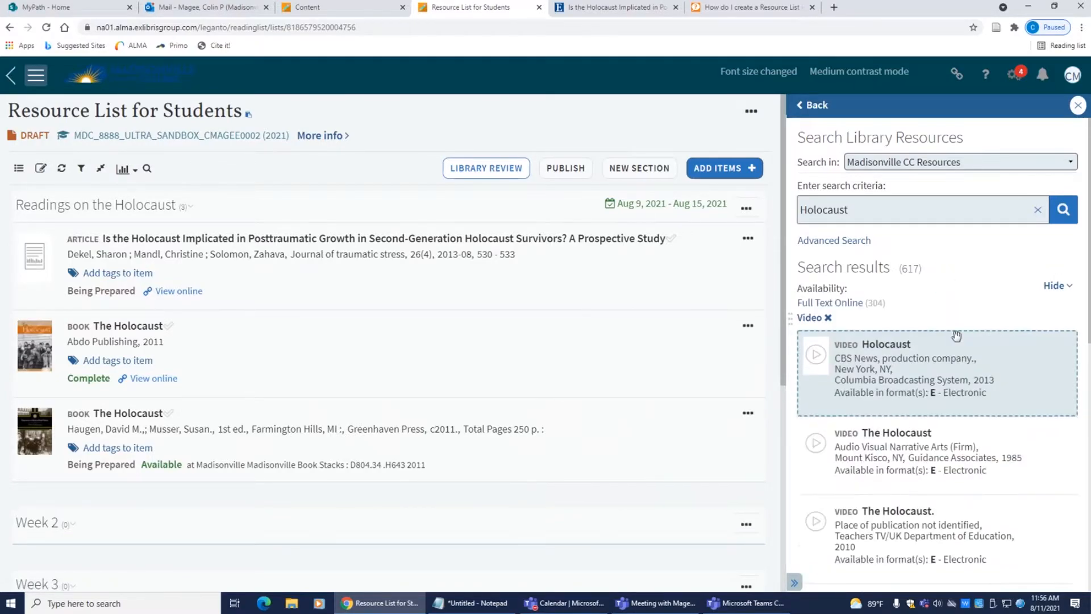
scroll(652, 333, "down", 1)
left_click_drag(831, 370, 636, 369)
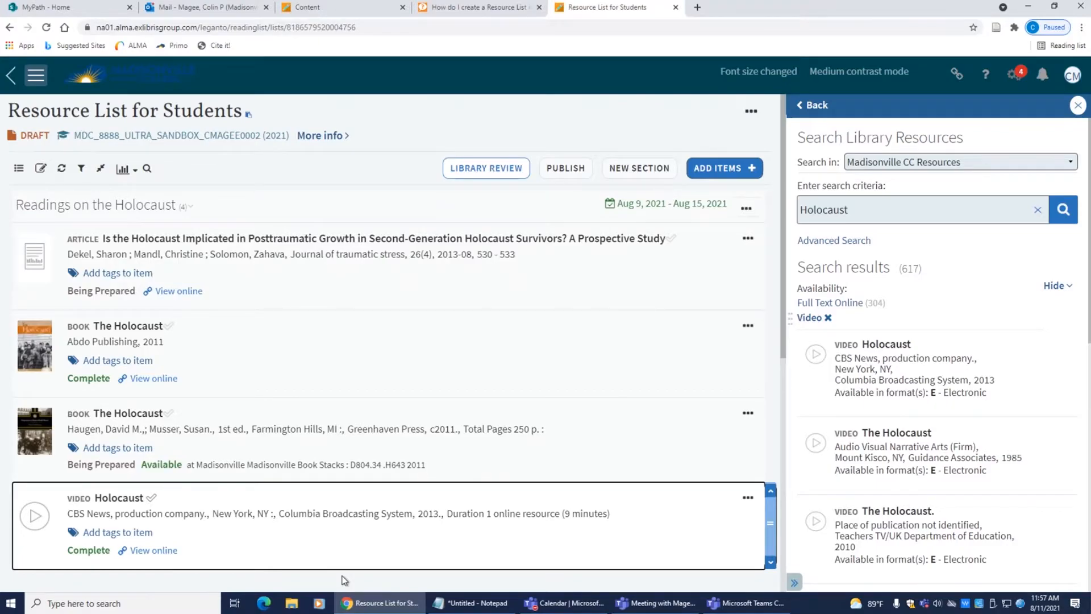
left_click(187, 295)
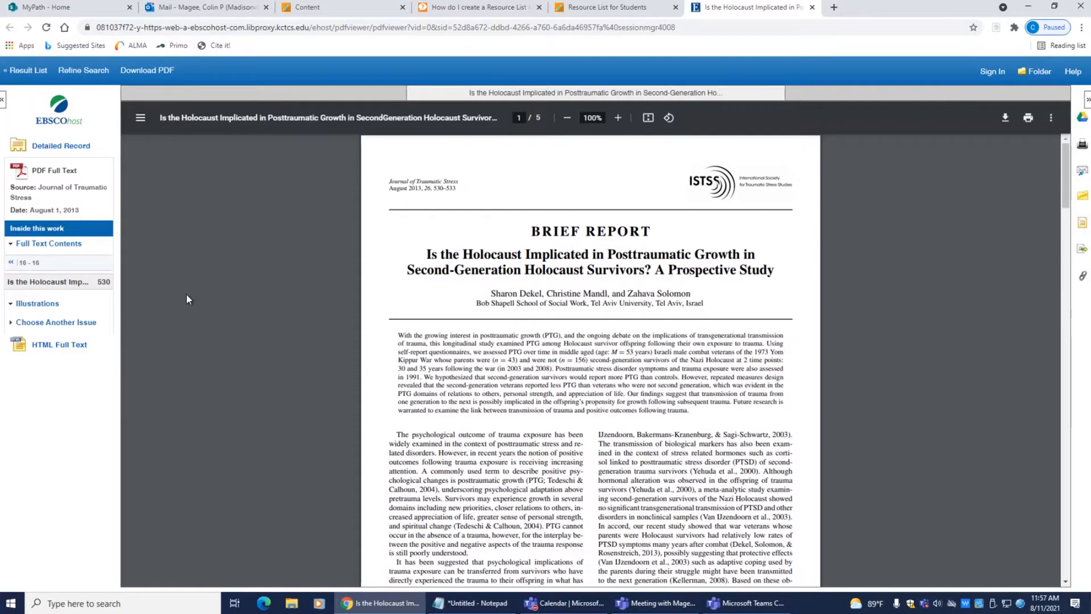
Step: Close the article, then preview and close the Abdo Holocaust ebook full text and the Holocaust video
key("ctrl+w")
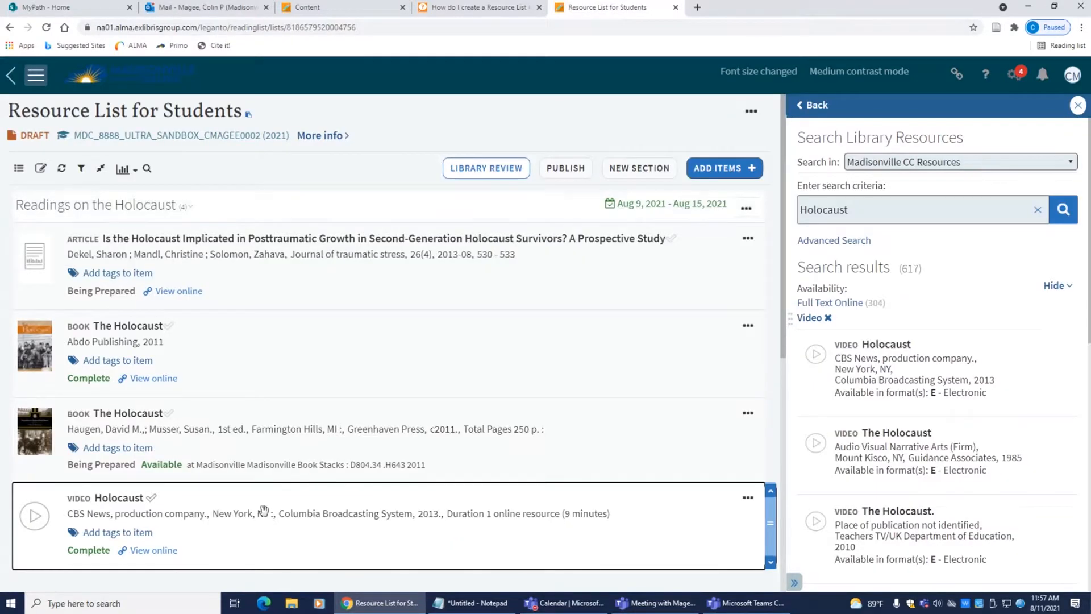
left_click(160, 380)
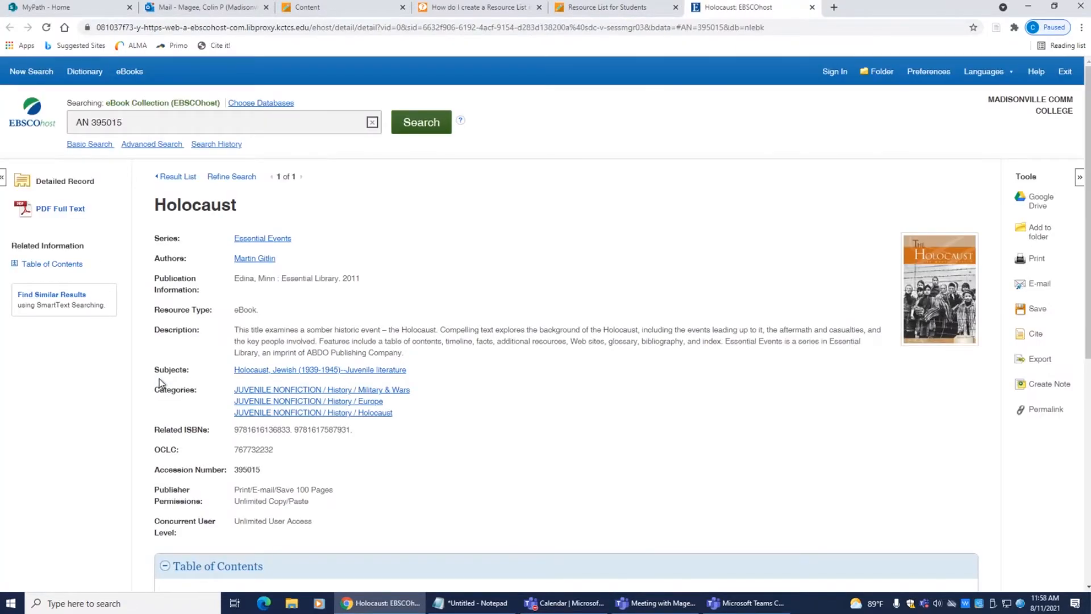
left_click(51, 210)
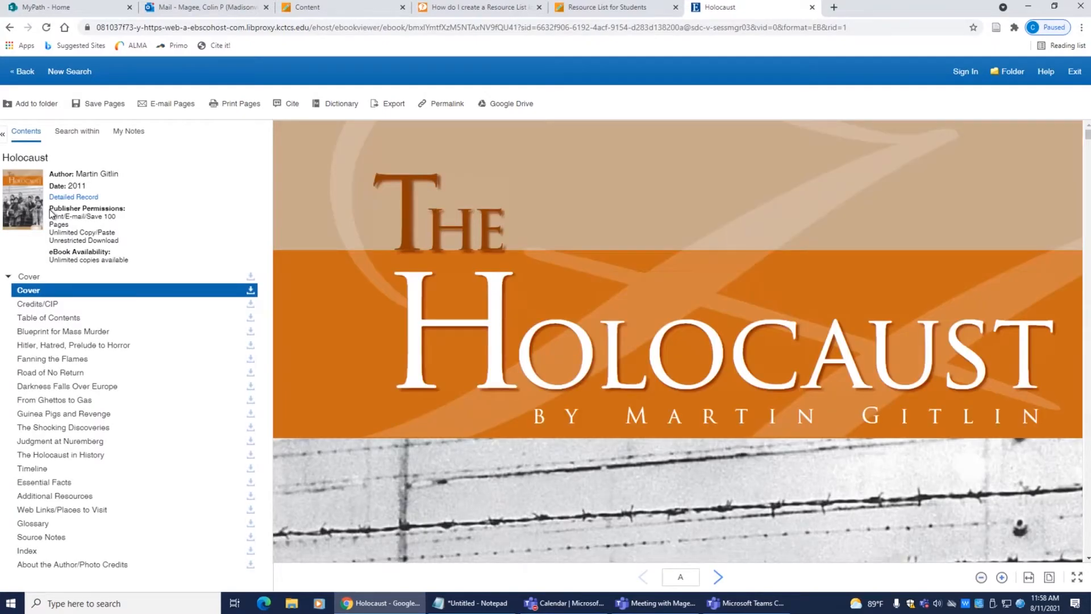
key("ctrl+w")
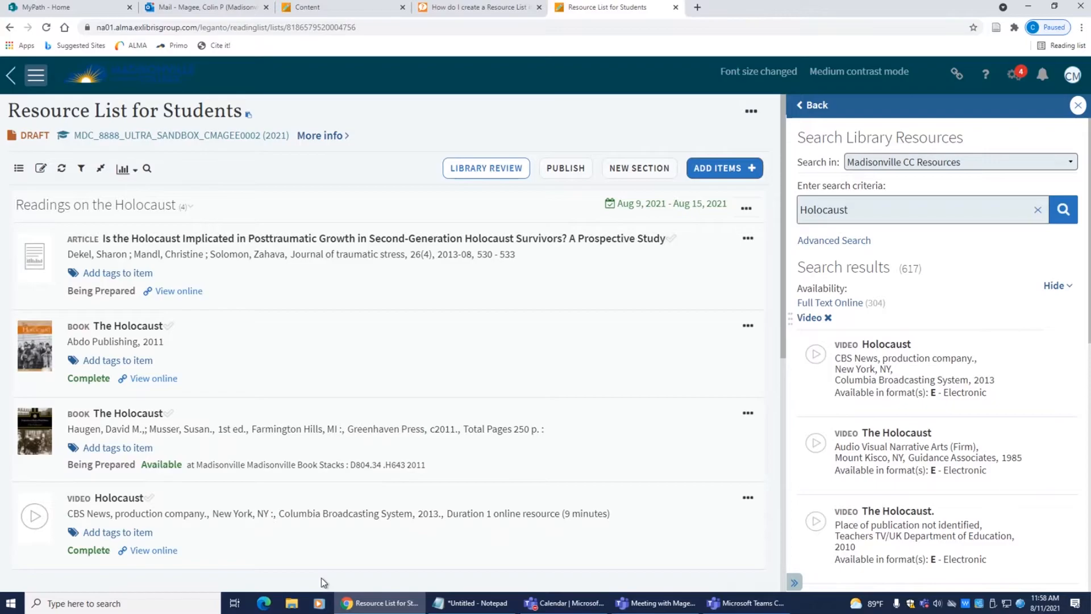
left_click(148, 550)
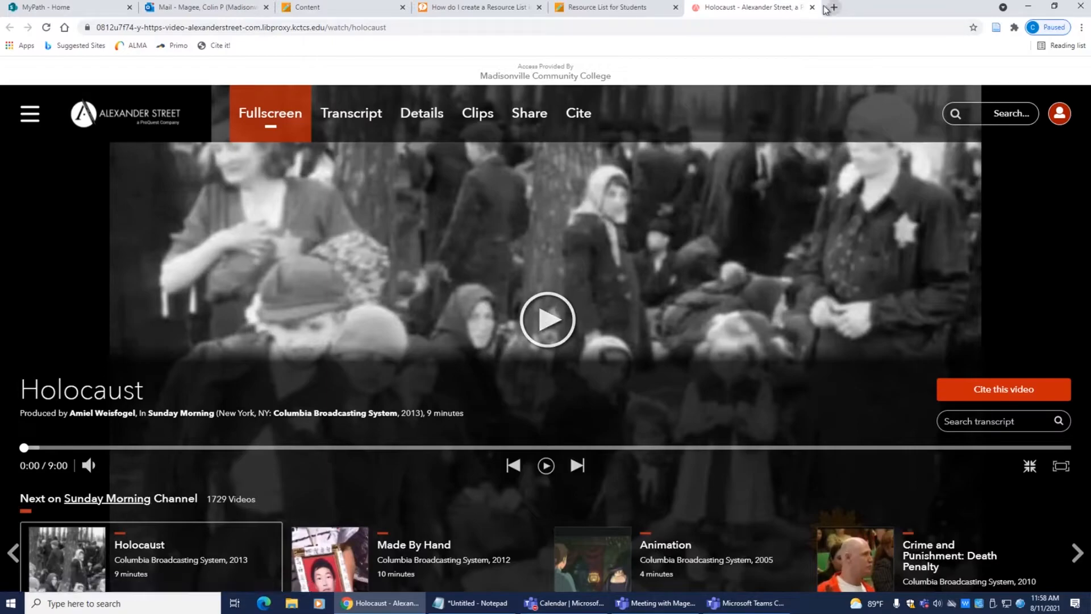
key("ctrl+w")
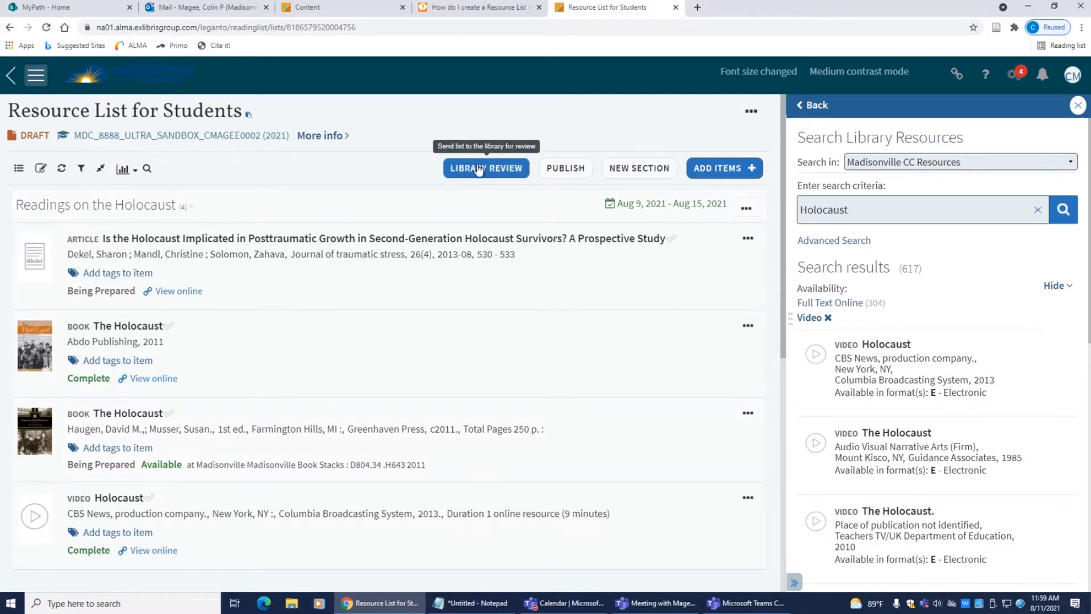
Step: Send Resource List for Students to the library for review
left_click(500, 168)
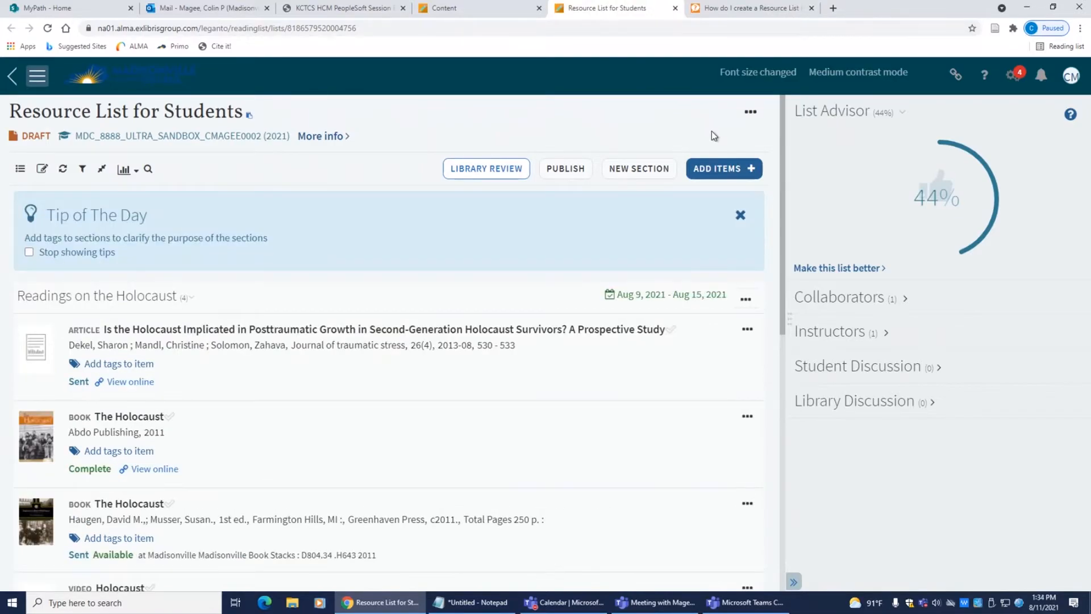
Step: Add a blank-form item with the henry david thoreau PDF uploaded from the Desktop, filed under Week 2
left_click(720, 171)
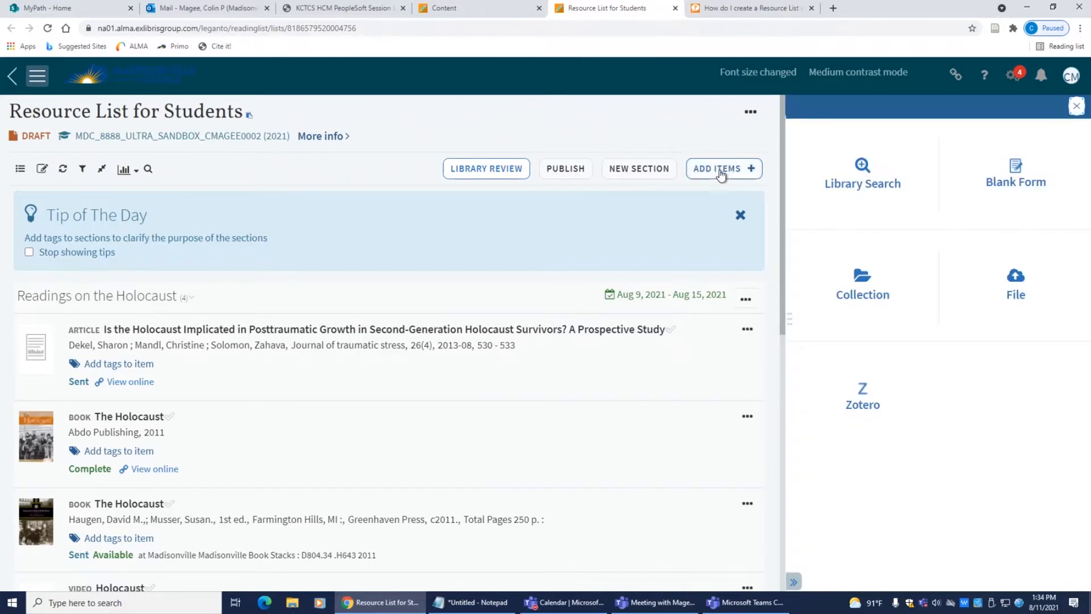
left_click(1020, 188)
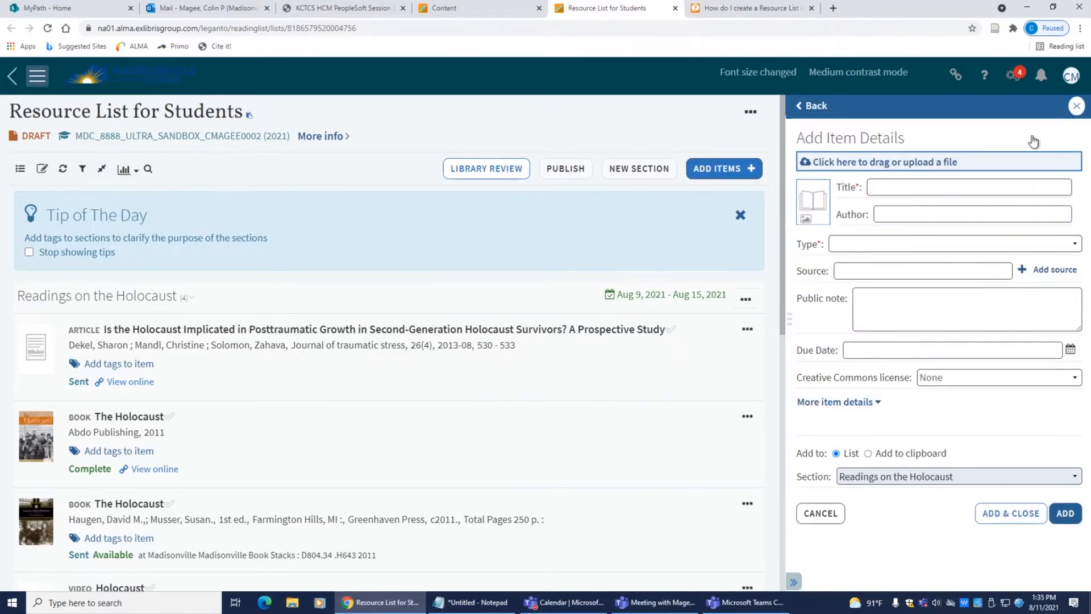
left_click(938, 162)
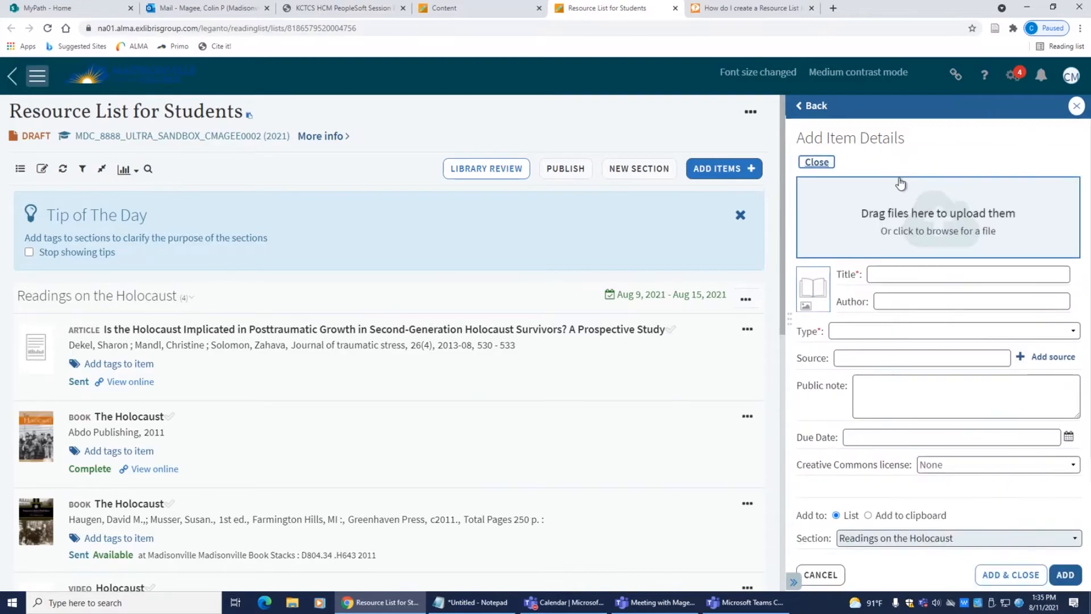
left_click(928, 212)
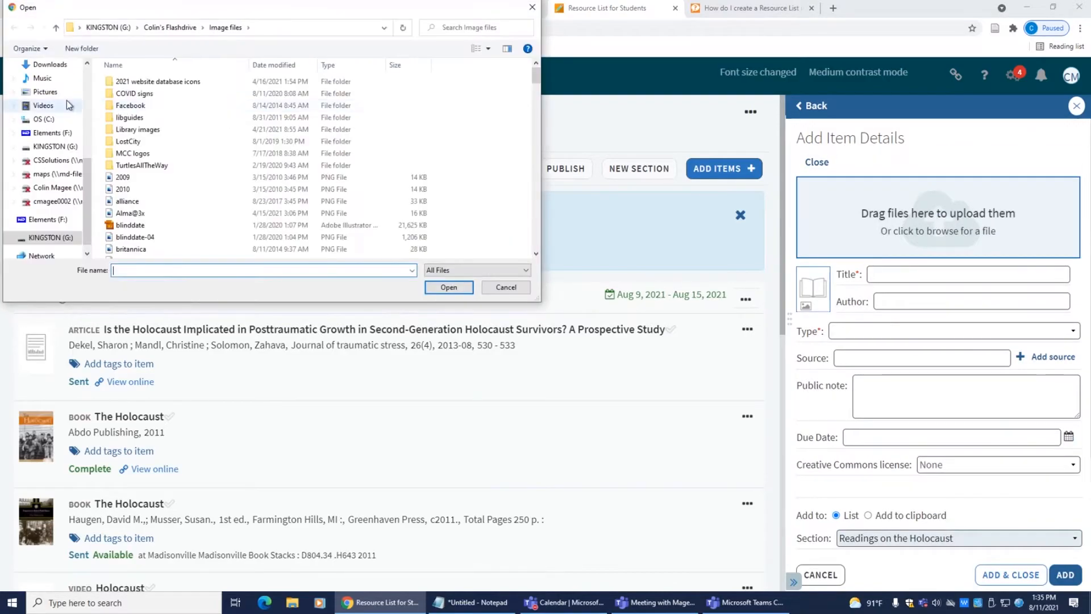
left_click(44, 114)
scroll(177, 156, "down", 5)
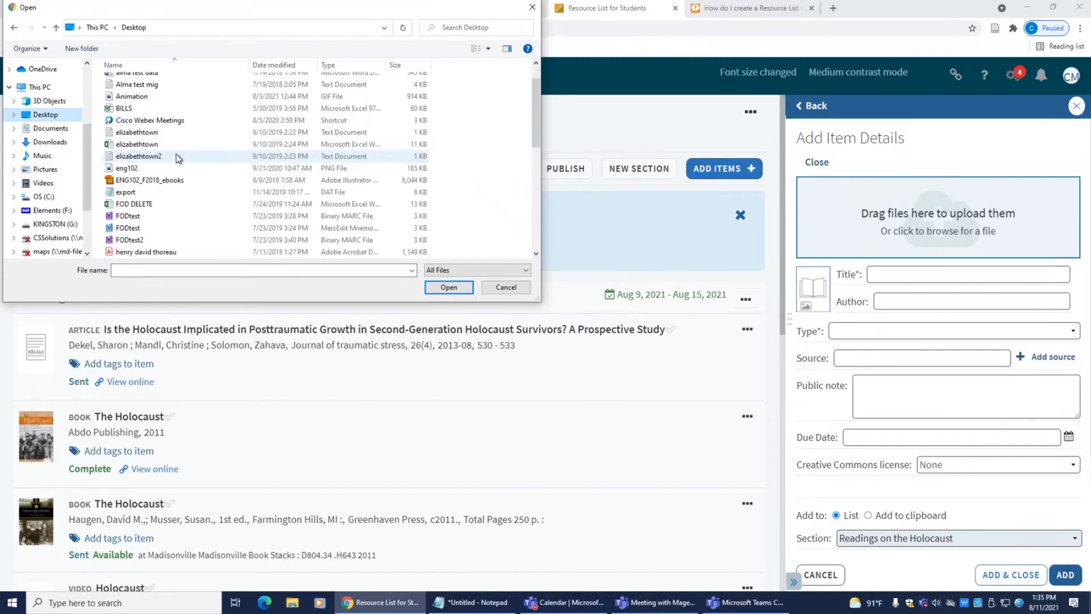
double_click(146, 144)
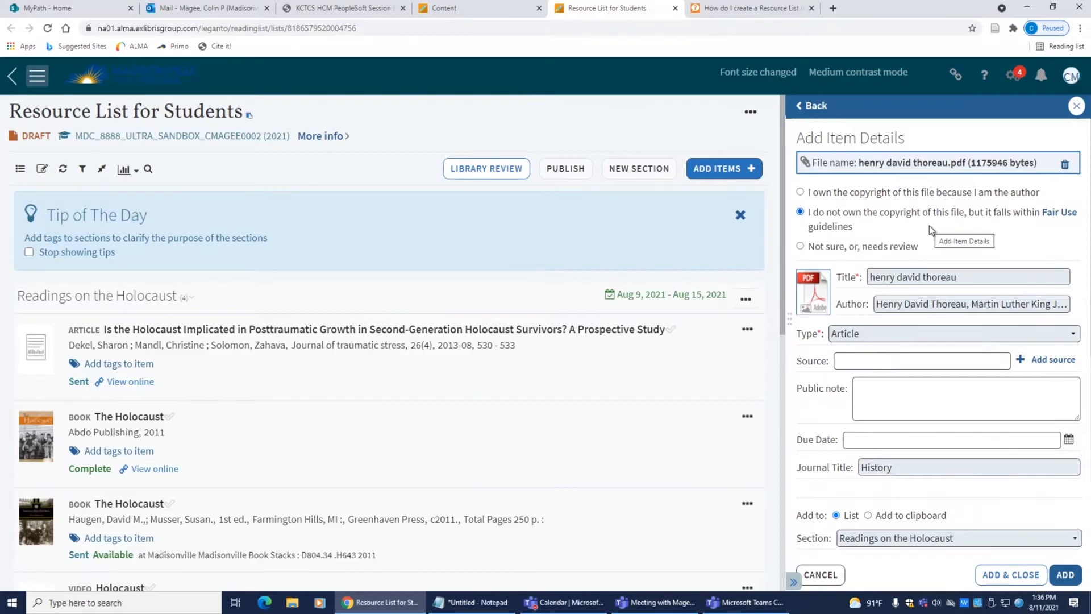
scroll(929, 226, "down", 3)
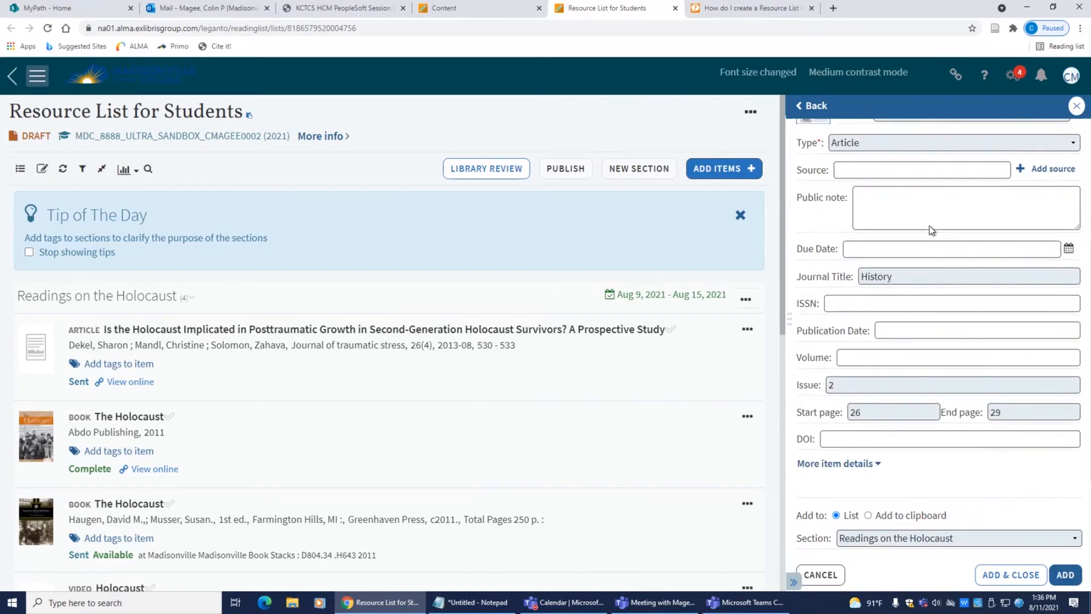
left_click(933, 539)
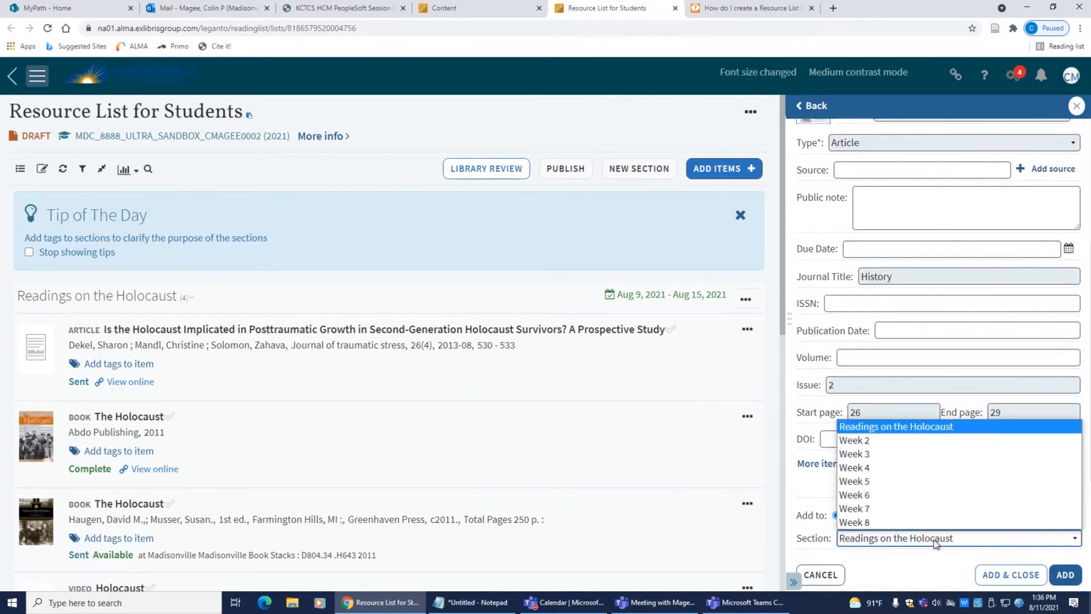
left_click(884, 440)
left_click(1061, 575)
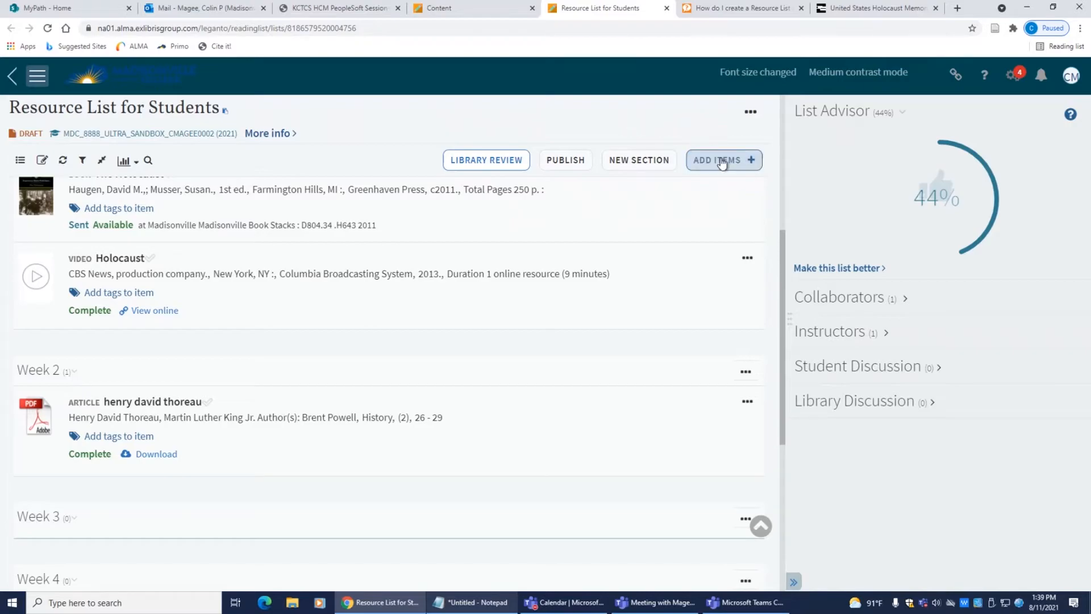
left_click(721, 162)
left_click(1017, 183)
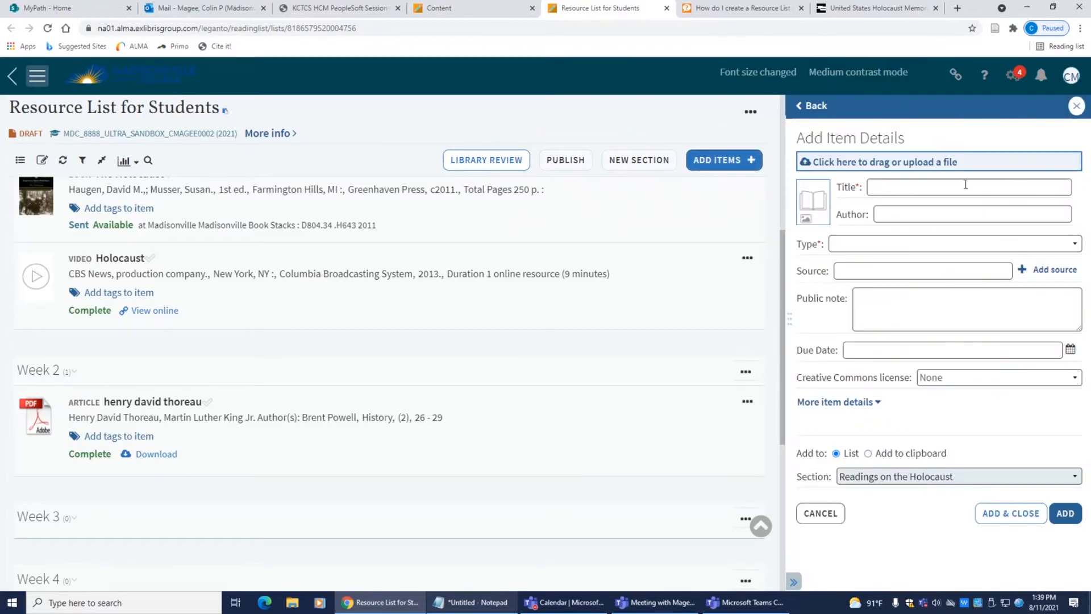
left_click(899, 186)
type("United States ")
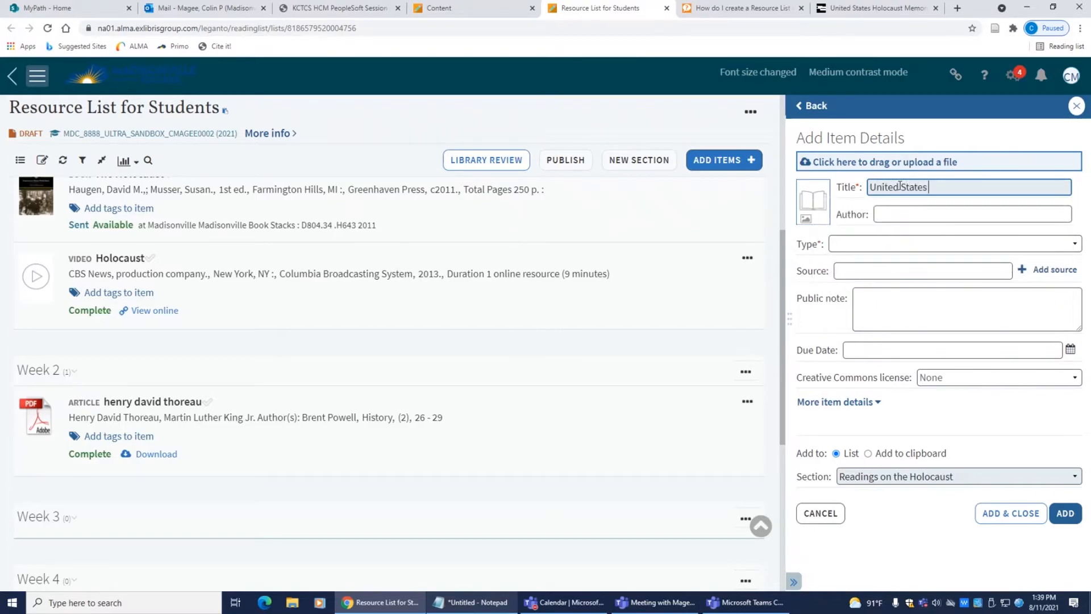
type("Holocaust Museum")
left_click(875, 271)
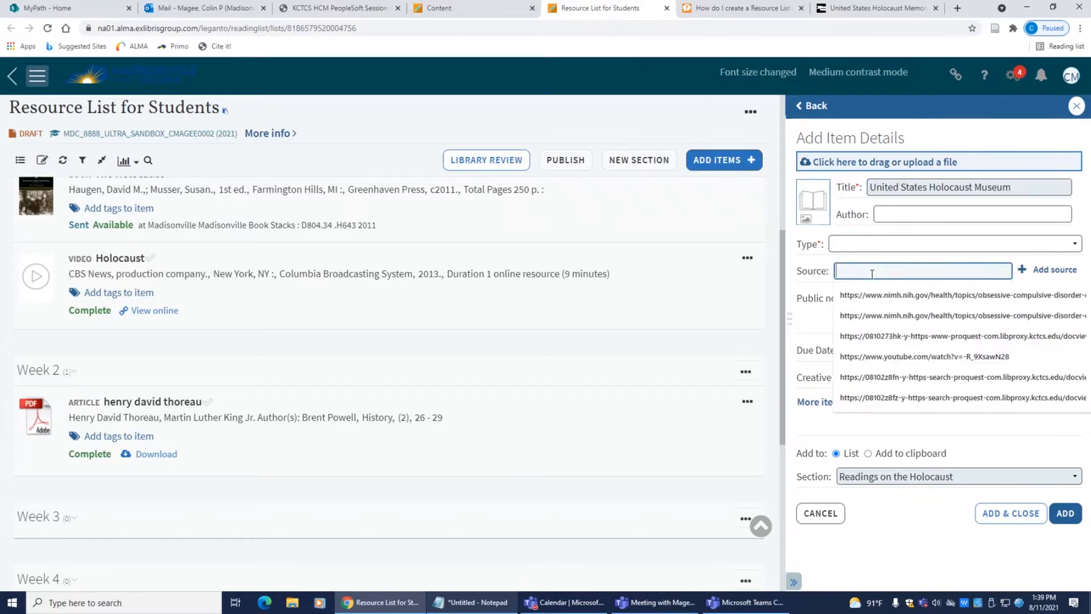
type("https://www.ushmm.org/")
Step: Set its type to Website, file it under Week 2, add it, and view it online
left_click(866, 243)
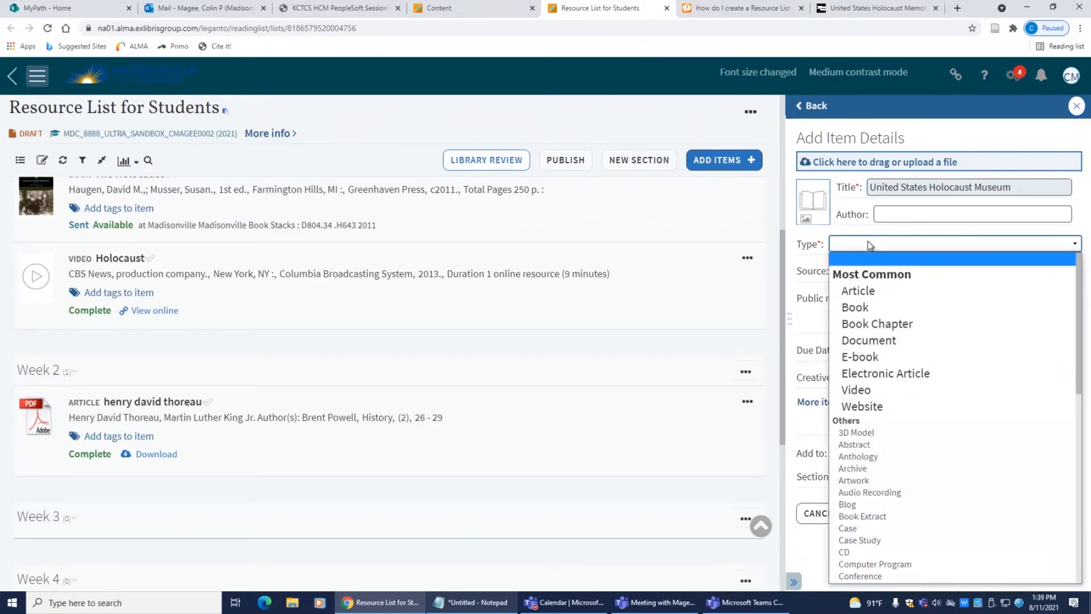
left_click(868, 406)
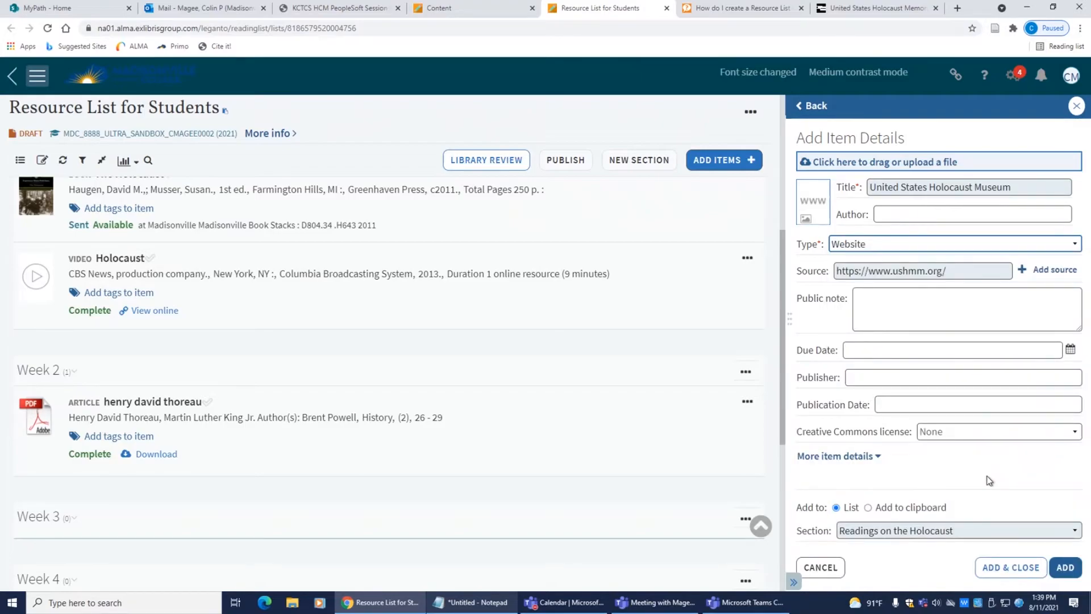
left_click(1002, 534)
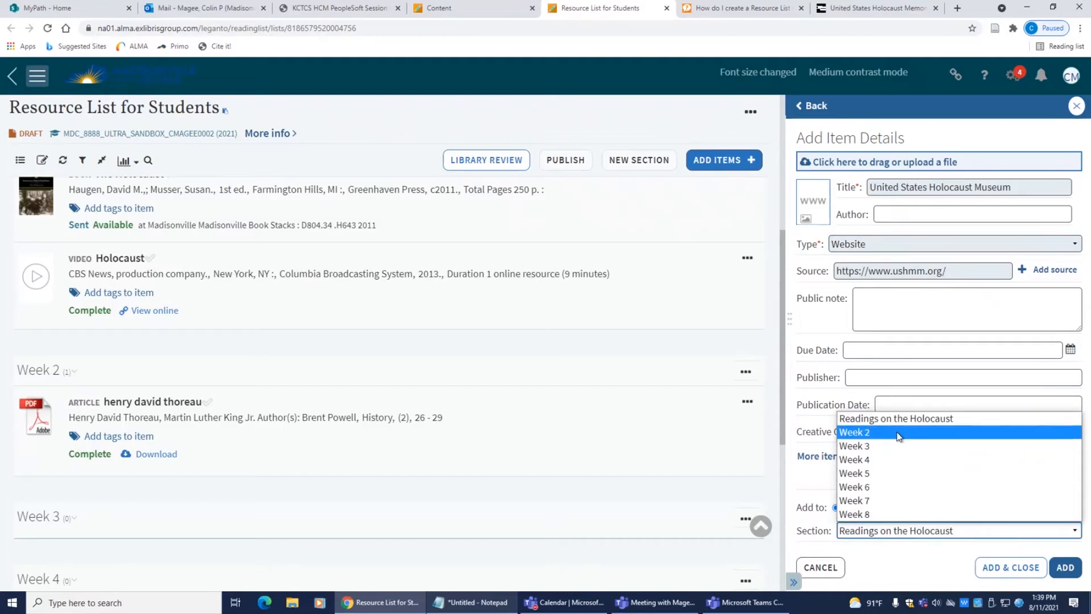
left_click(901, 444)
left_click(1066, 566)
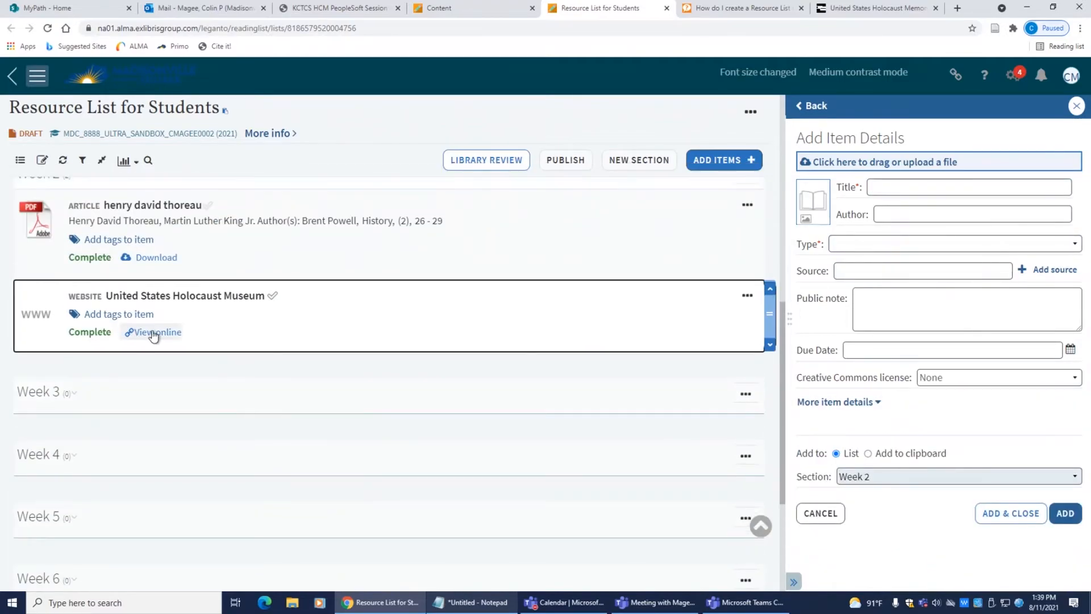
left_click(137, 333)
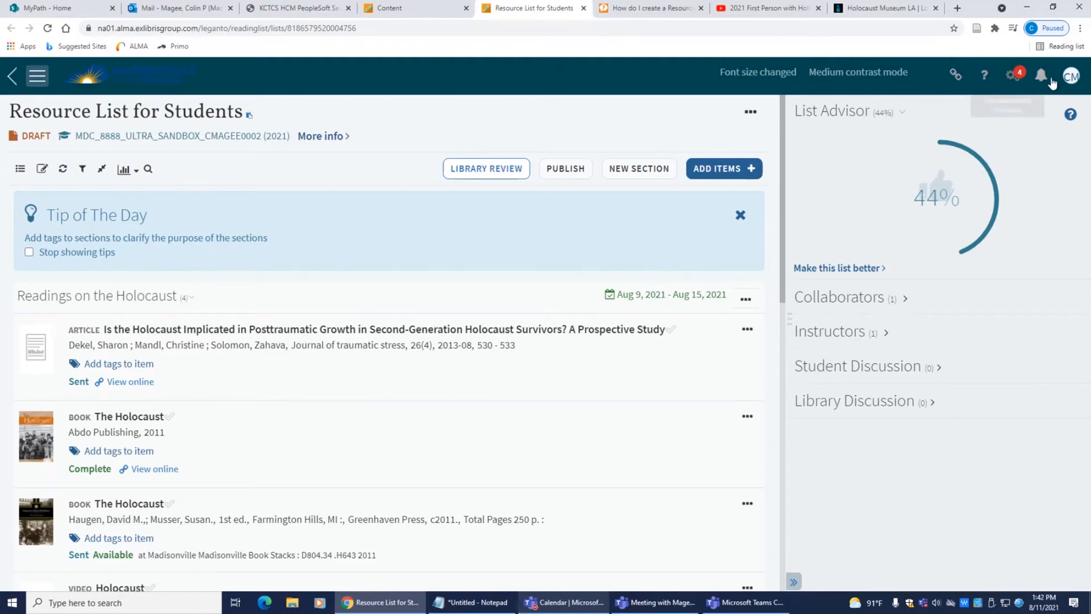
Step: Install the Cite It! bookmarklet on the browser's bookmarks bar from the account menu
left_click(1071, 76)
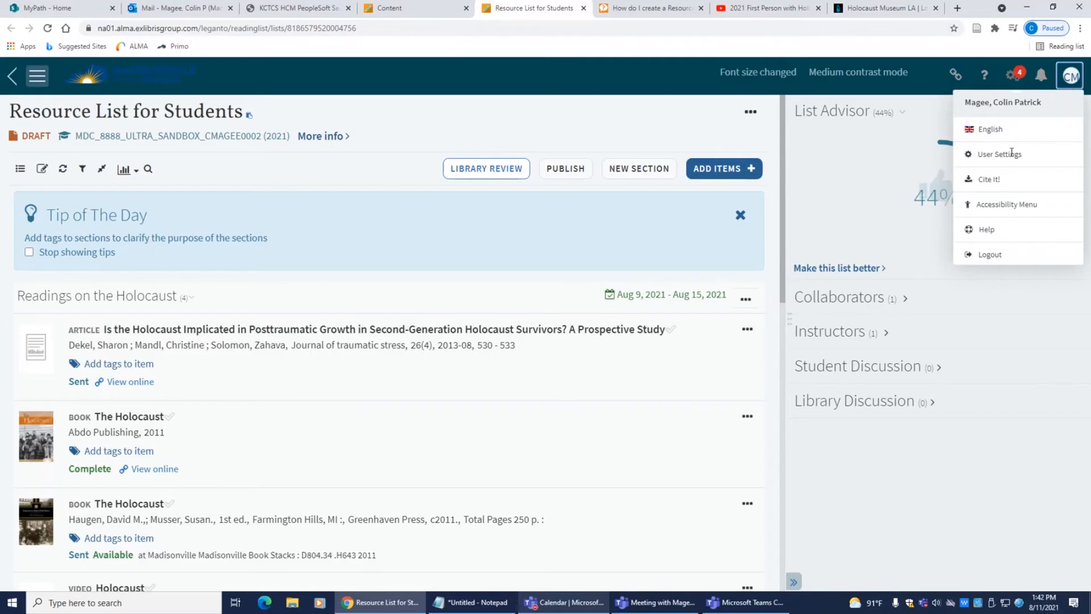
left_click(986, 180)
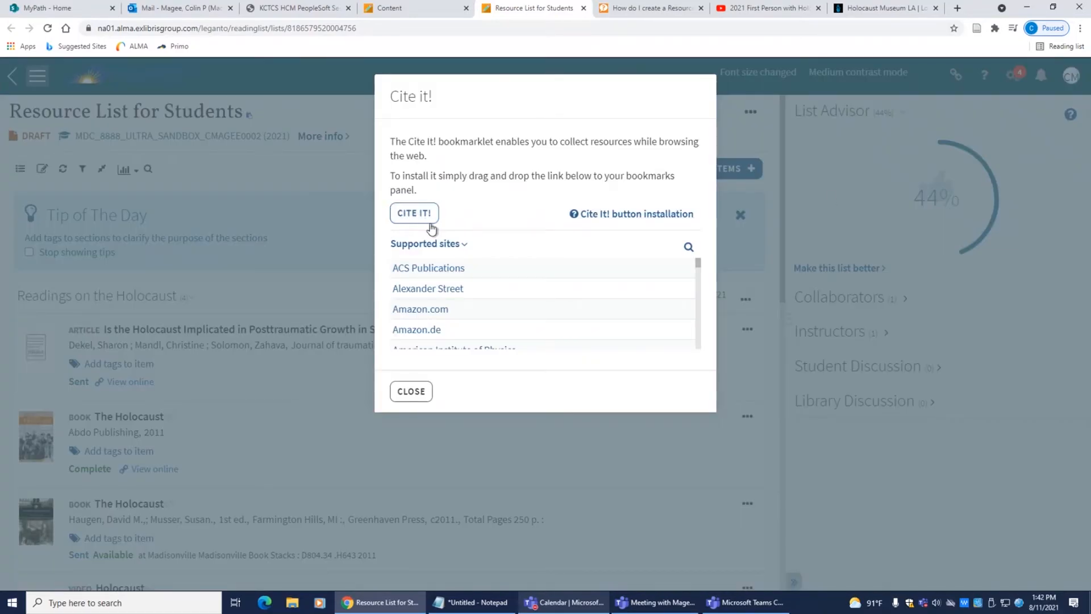
left_click_drag(423, 218, 274, 40)
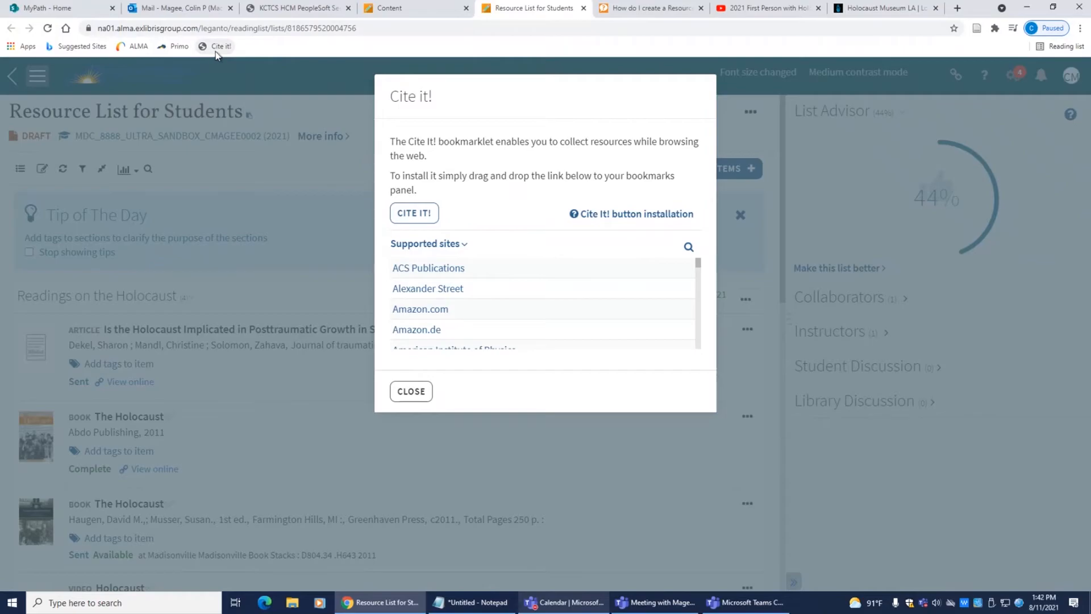
left_click(403, 392)
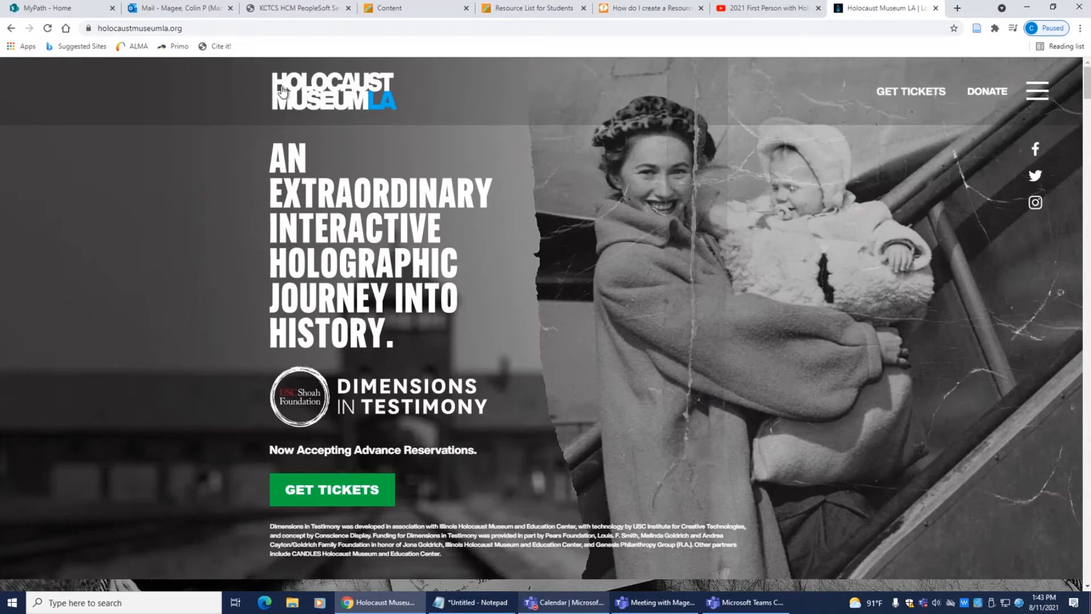
Step: Use Cite It! to add the Holocaust Museum LA homepage to Week 5
left_click(213, 47)
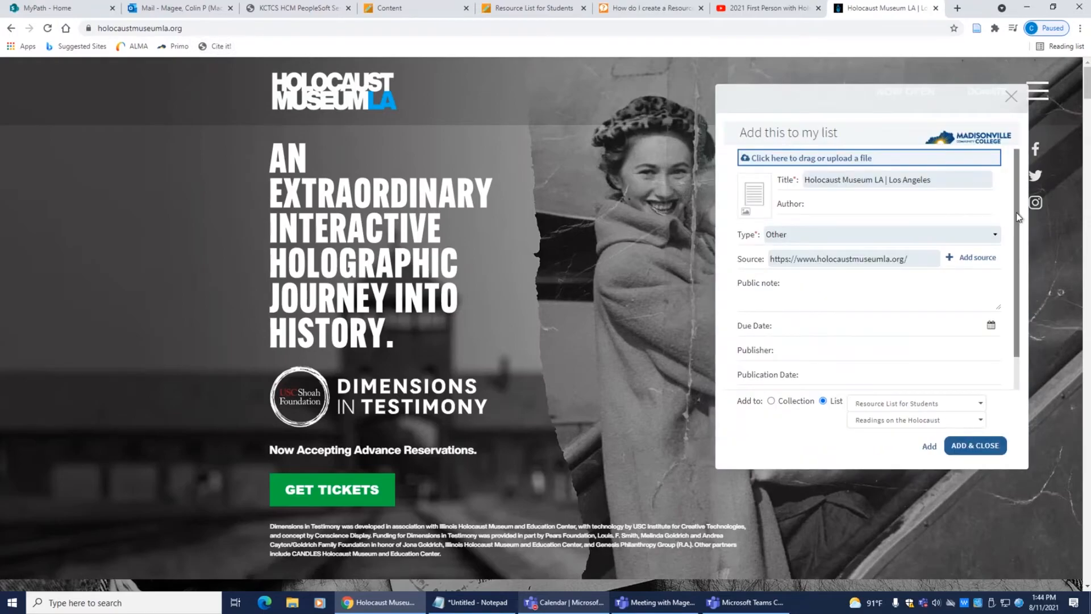
left_click(982, 420)
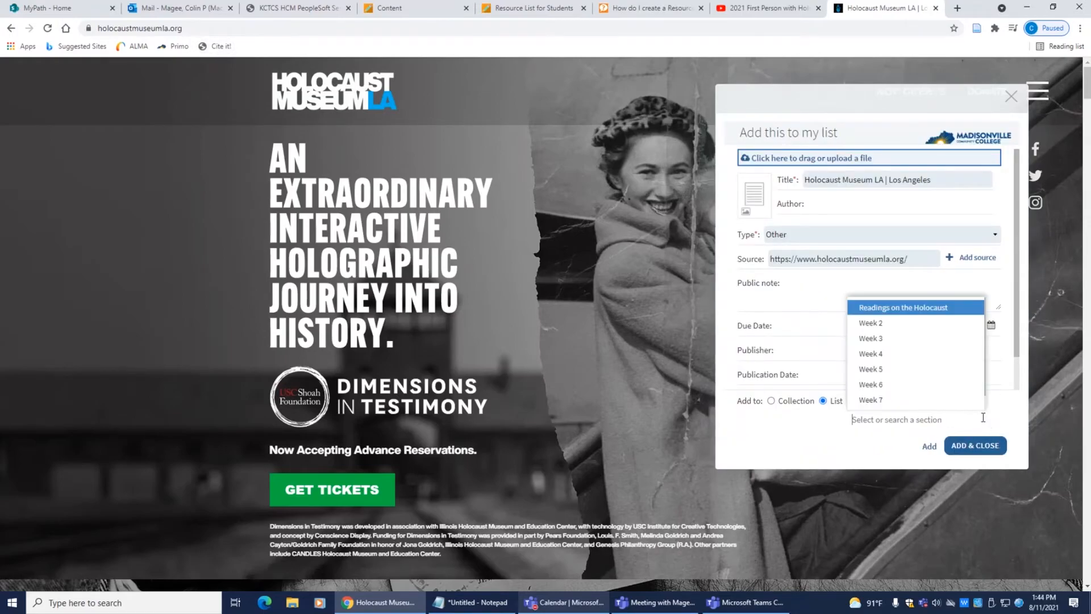
left_click(898, 369)
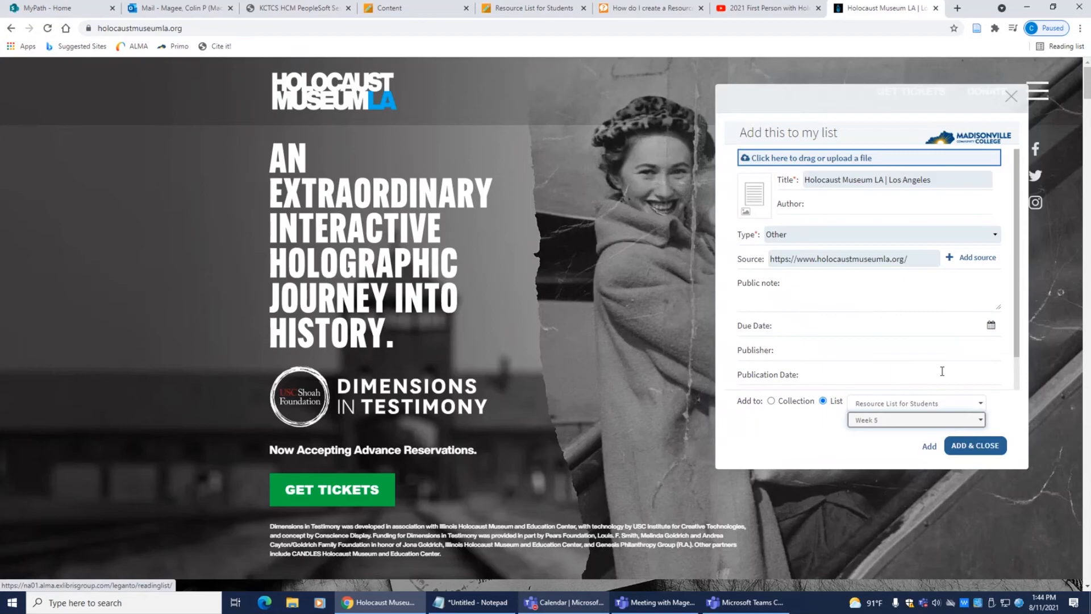
left_click(976, 446)
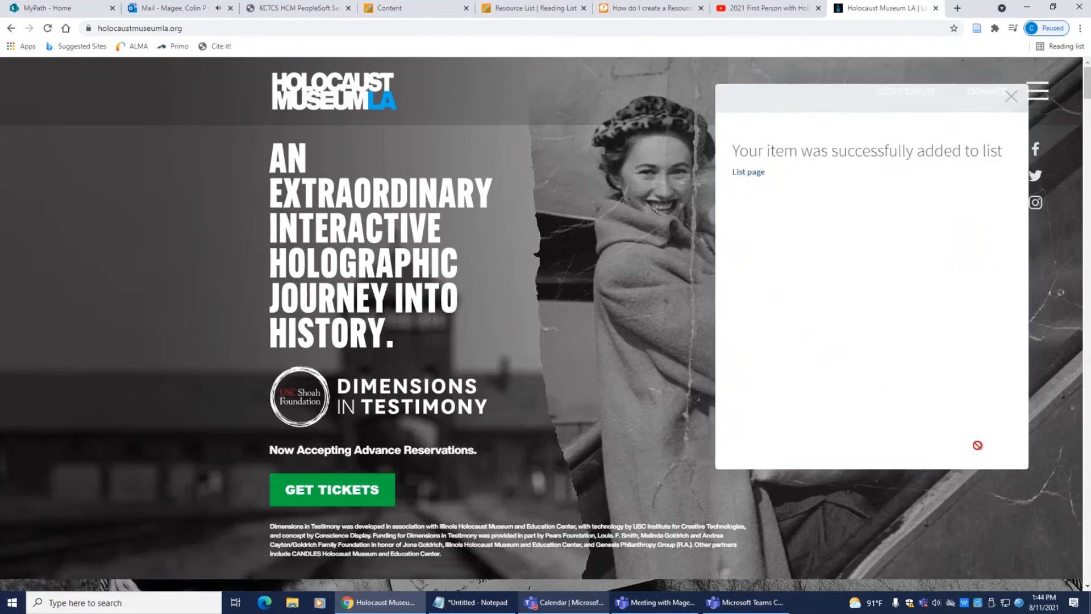
Step: Check the museum page in the resource list, then bring up the YouTube survivor video
left_click(533, 8)
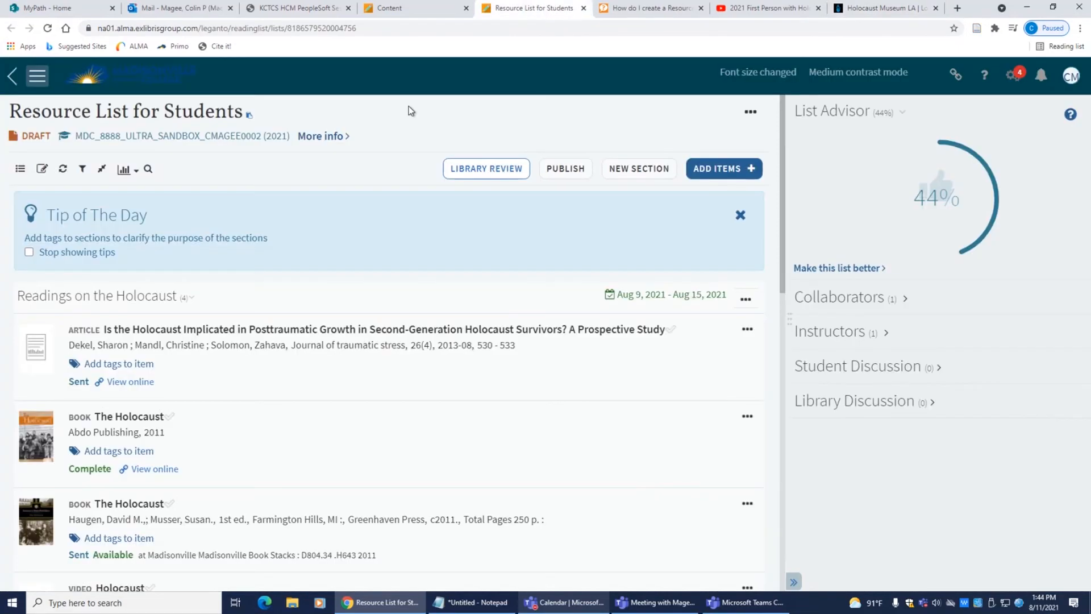
scroll(409, 110, "down", 15)
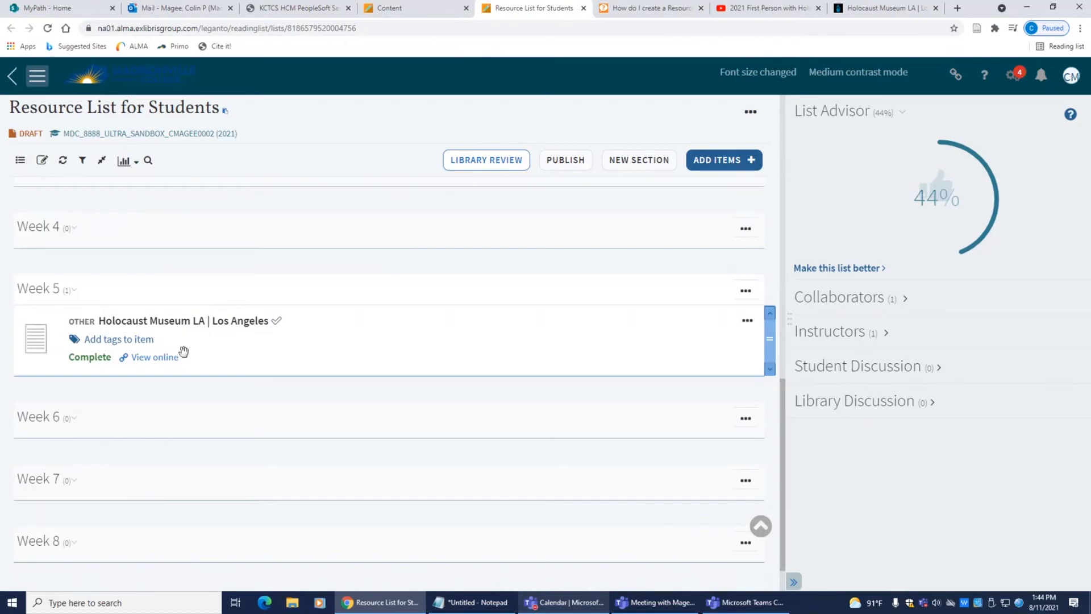
left_click(769, 9)
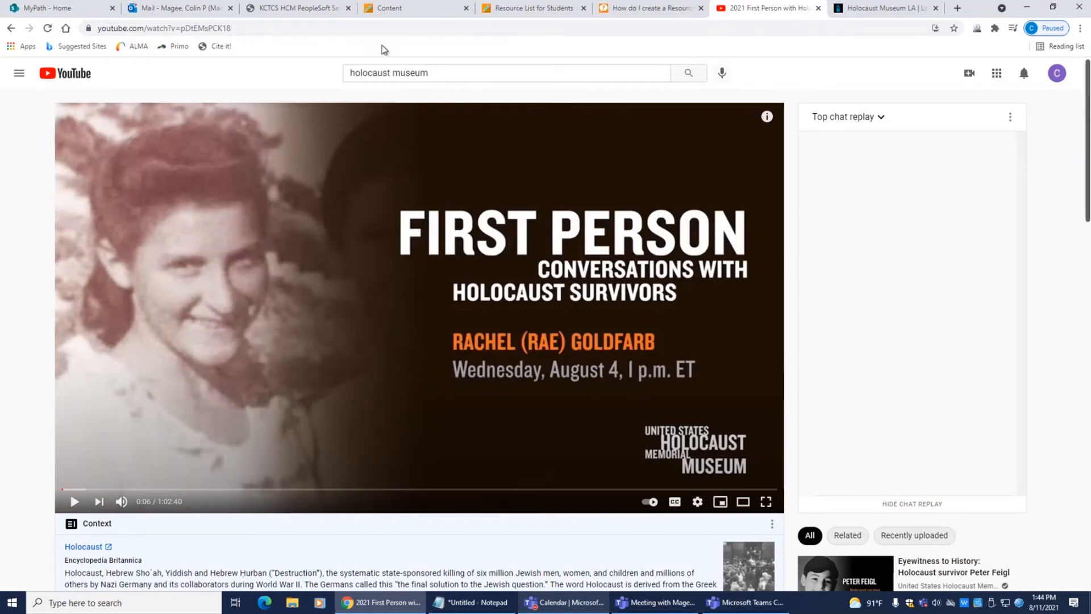
Step: Cite It! the 2021 First Person survivor video into Week 5 and verify it in the list
left_click(220, 50)
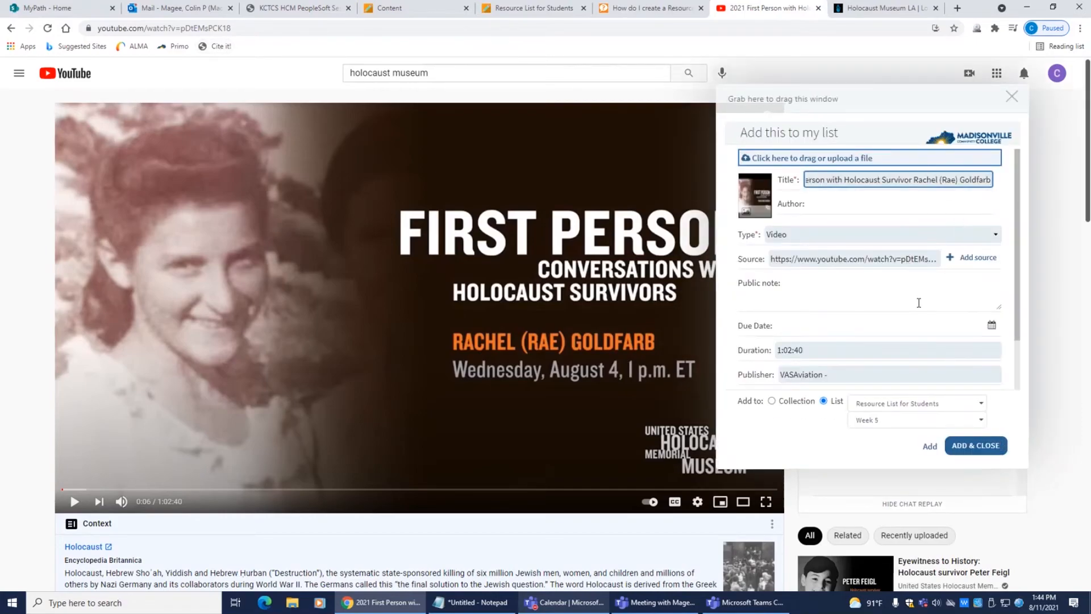
scroll(918, 303, "down", 1)
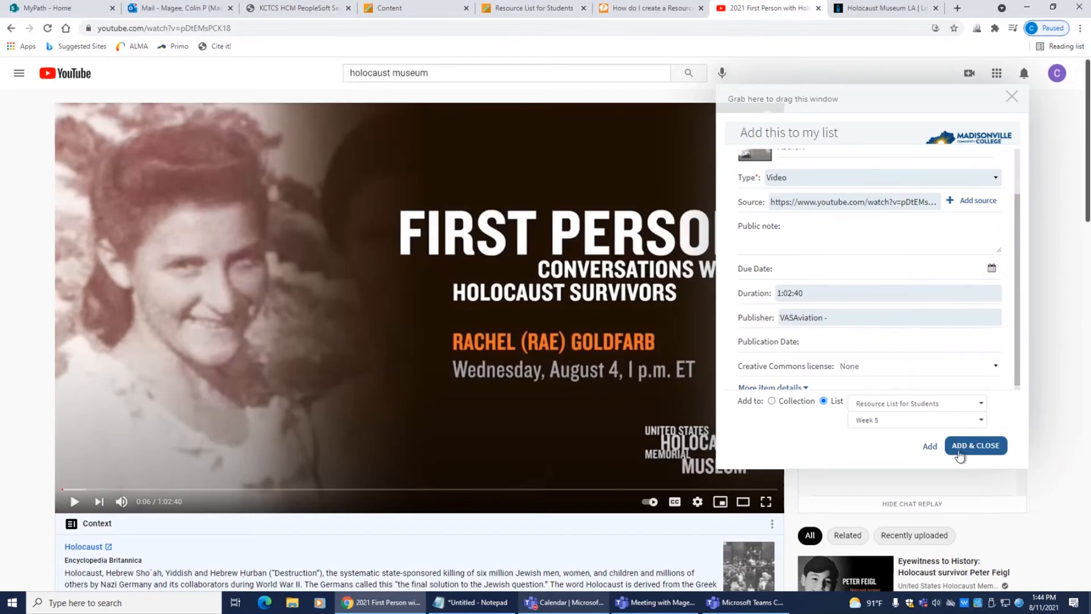
left_click(960, 449)
left_click(975, 448)
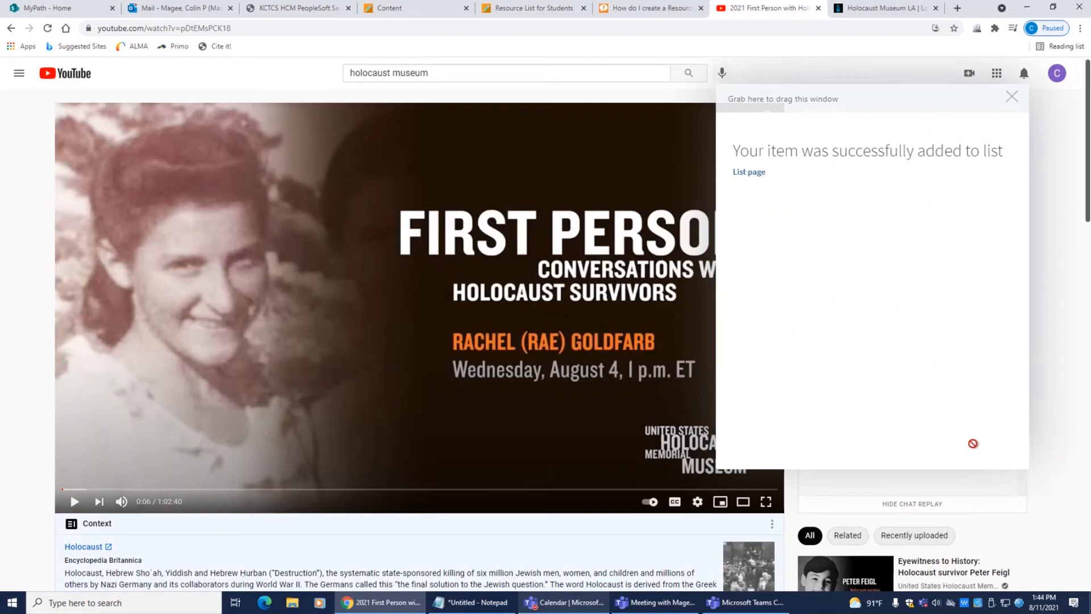
left_click(531, 8)
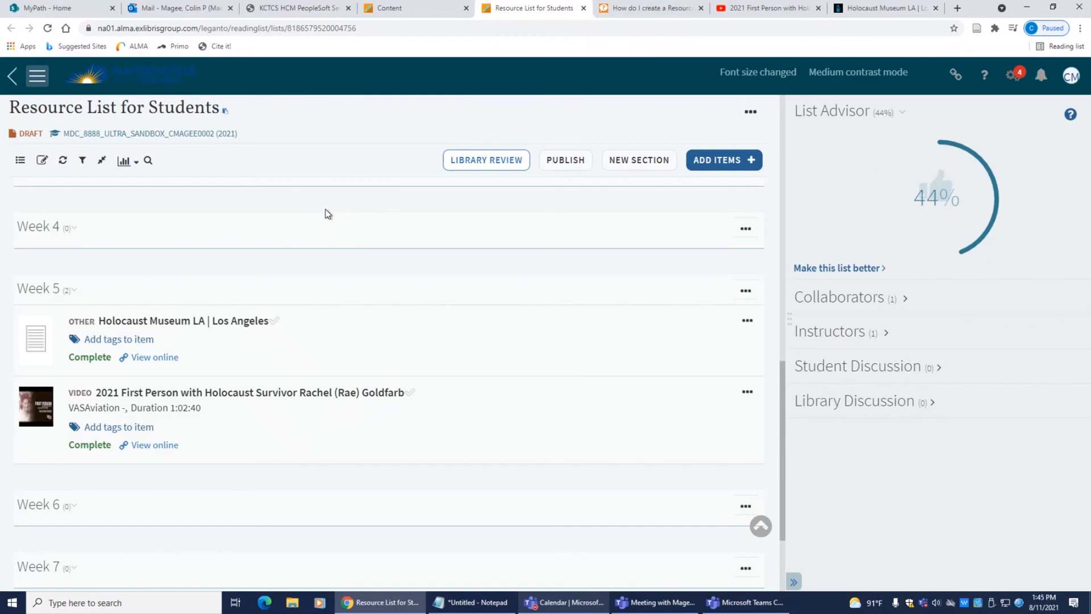
Step: Publish Resource List for Students to Course students
left_click(571, 162)
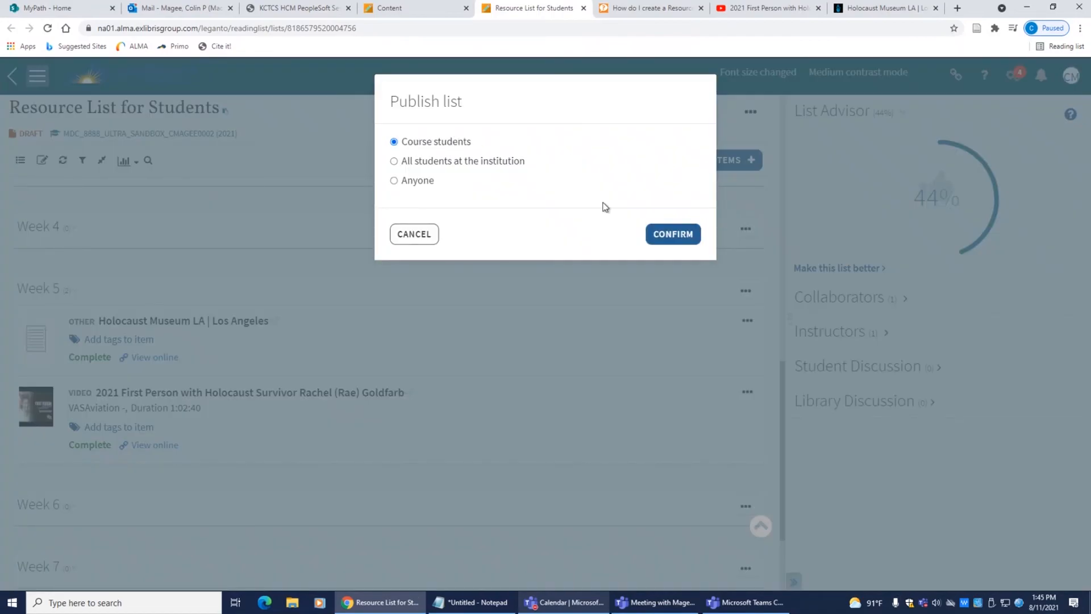
left_click(667, 238)
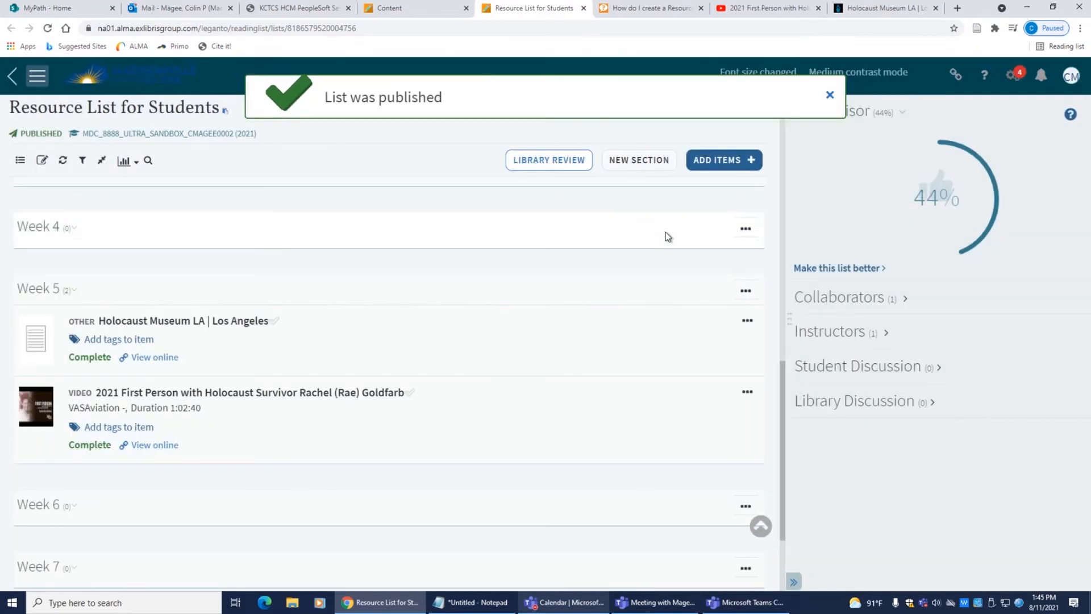
left_click(750, 112)
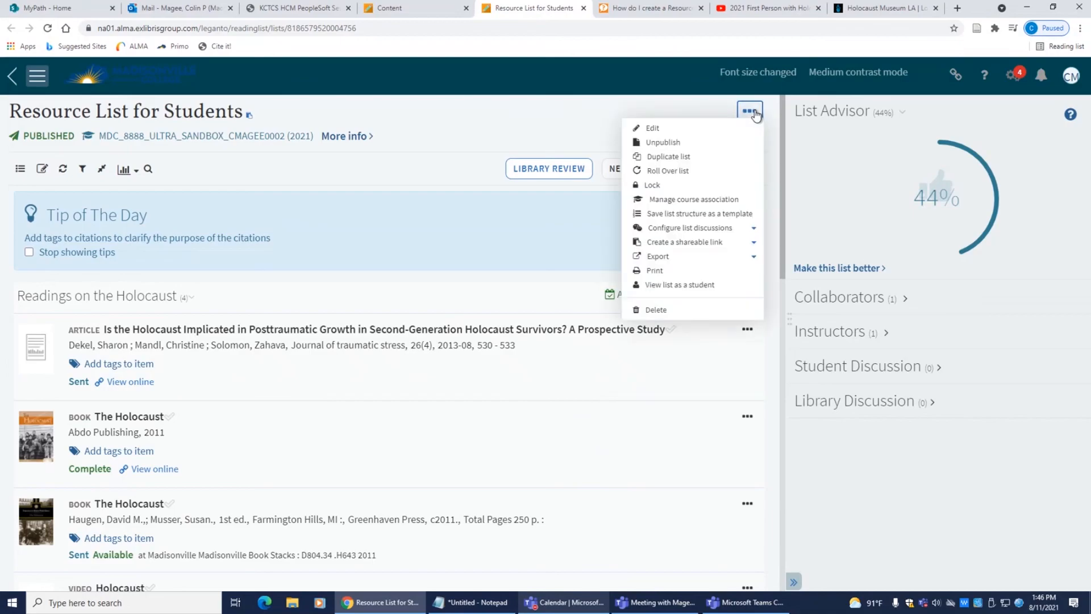
Step: View the list as a student and scroll through its sections
left_click(680, 287)
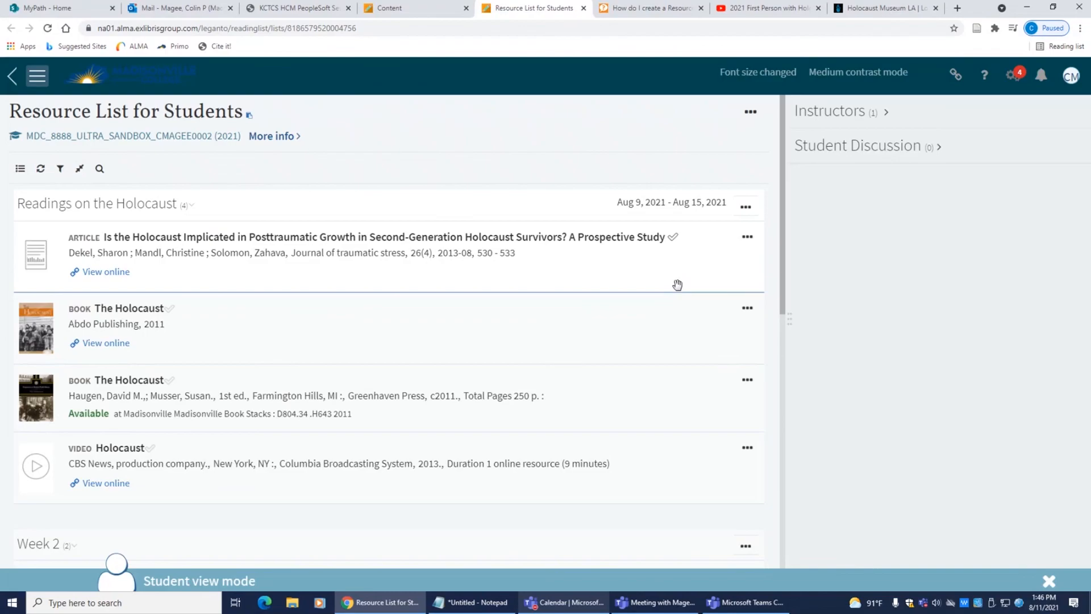
scroll(677, 284, "down", 8)
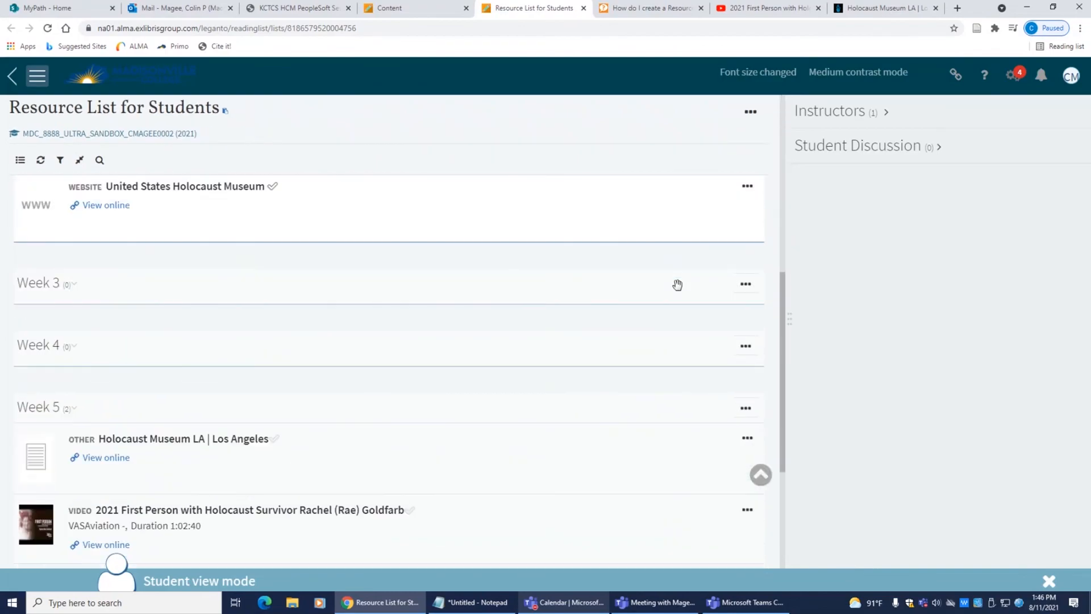
scroll(677, 284, "down", 4)
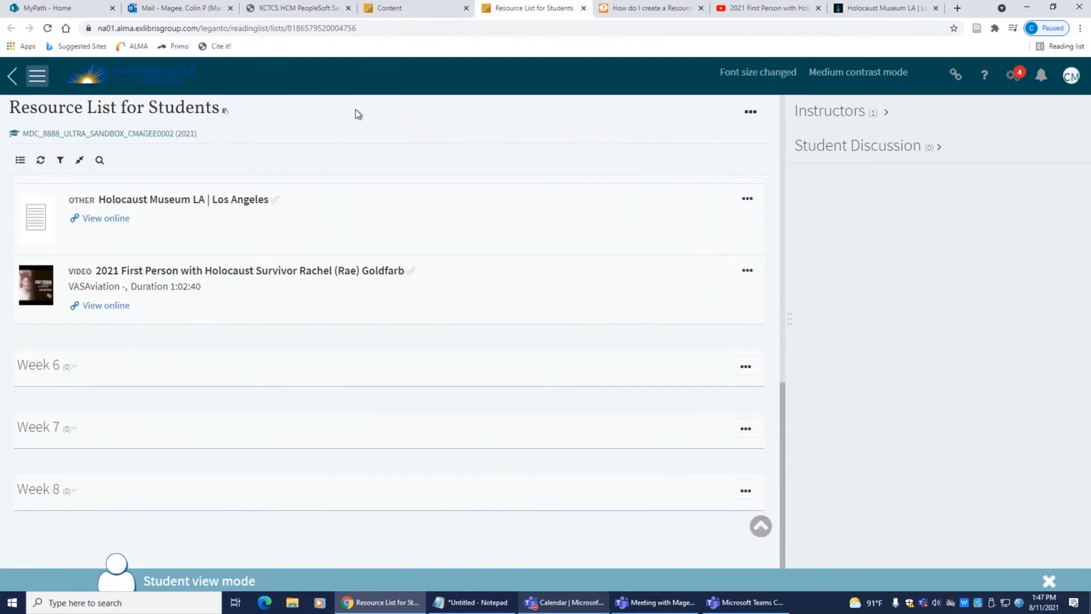